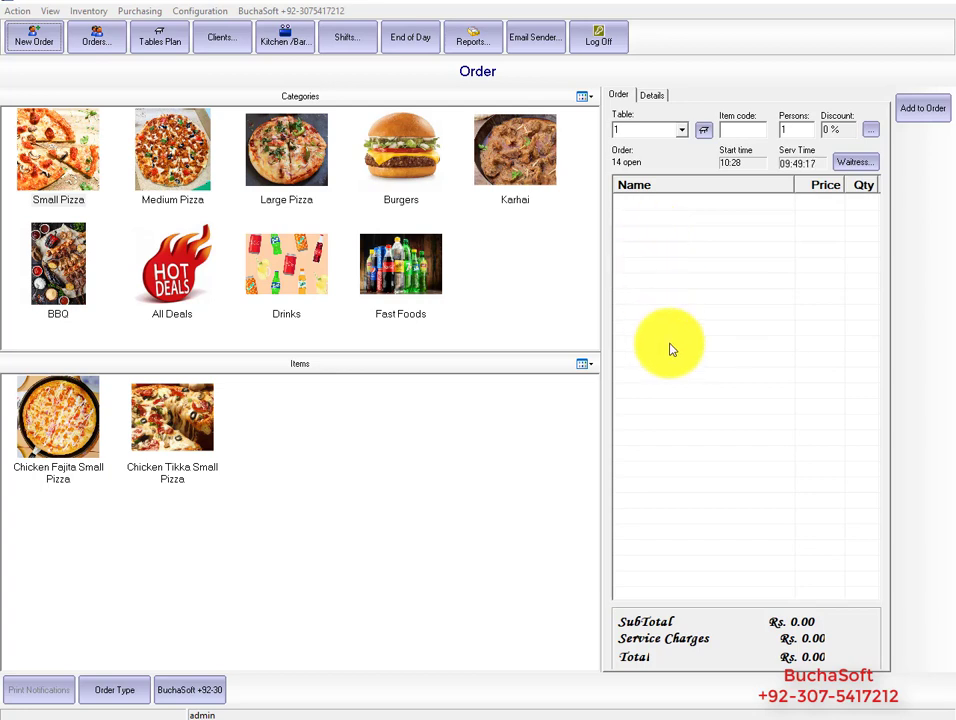
- Open the physical inventory and check the on-hand quantities of the stock items
click(89, 11)
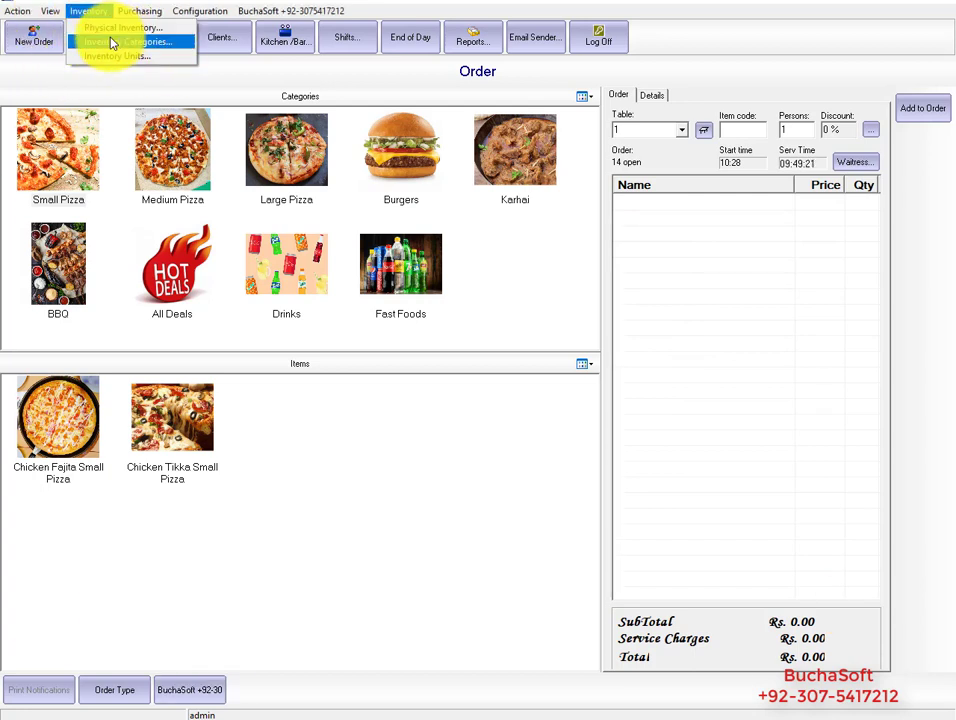
click(98, 30)
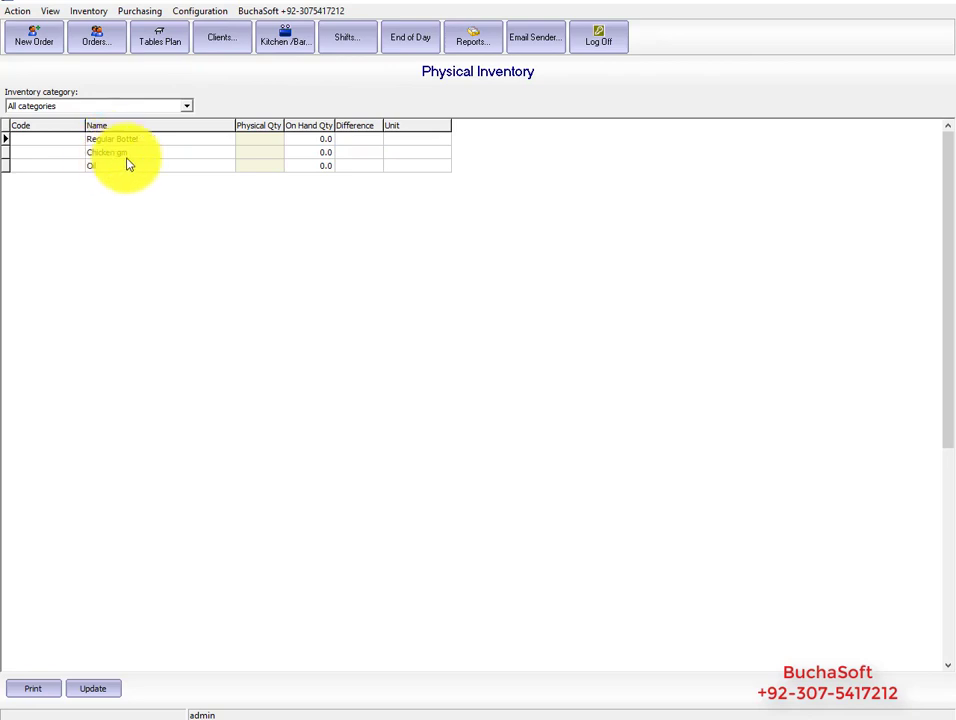
click(324, 166)
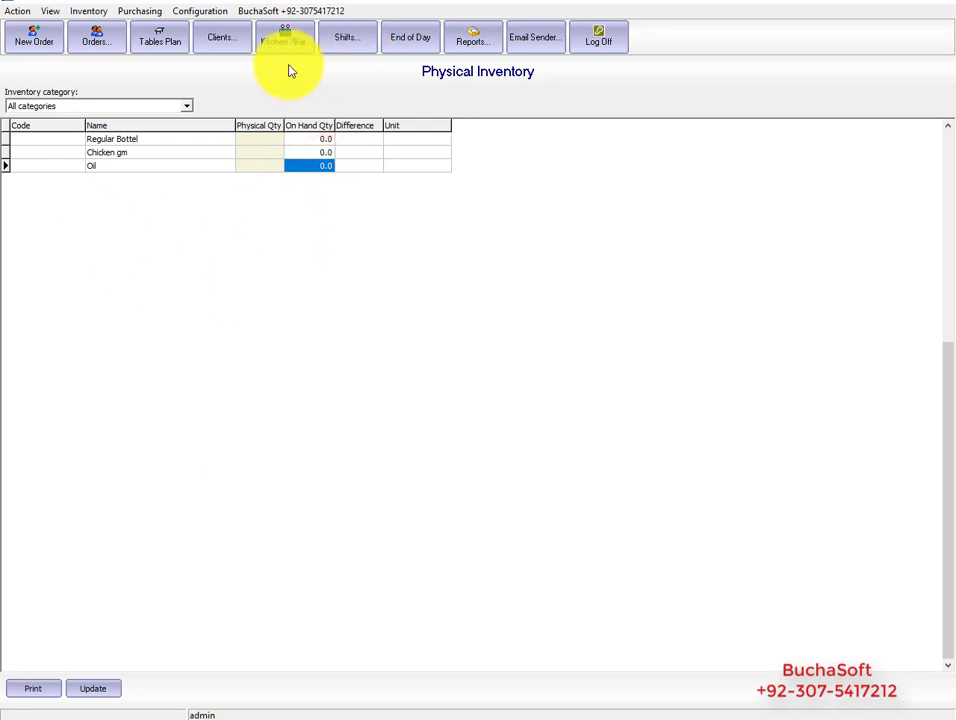
click(358, 76)
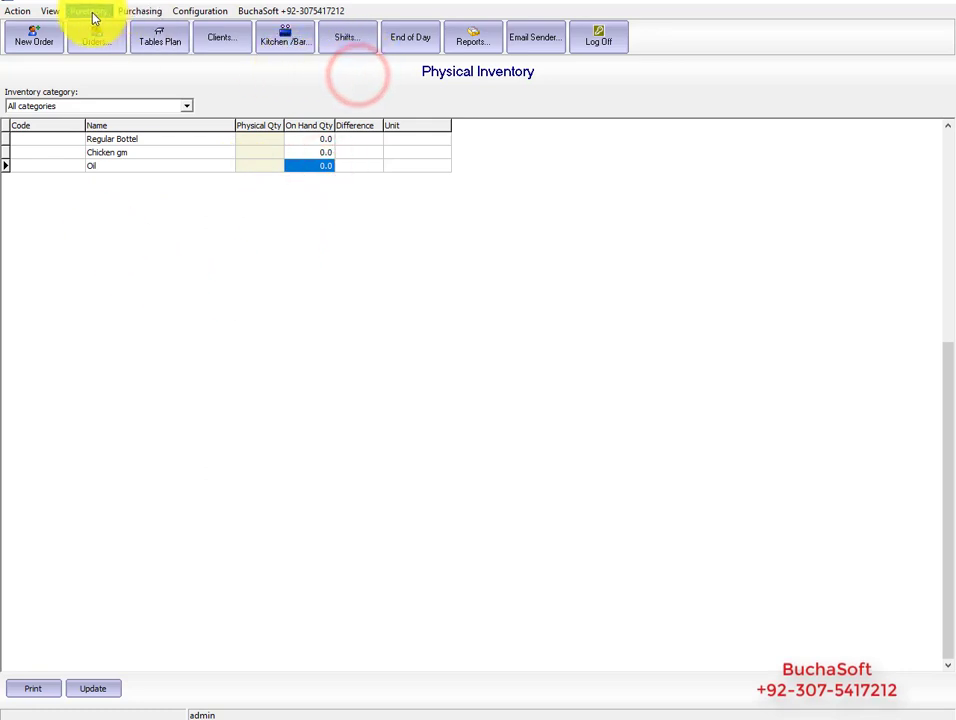
- Open the purchasing receiving vouchers and create a new voucher
click(128, 12)
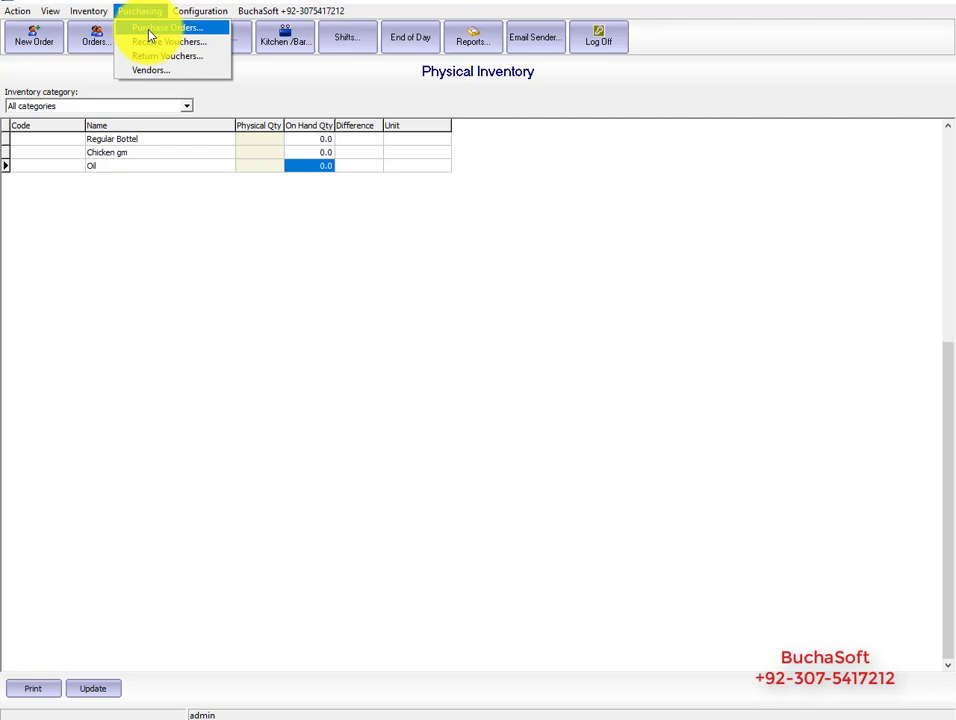
mouse_move(257, 14)
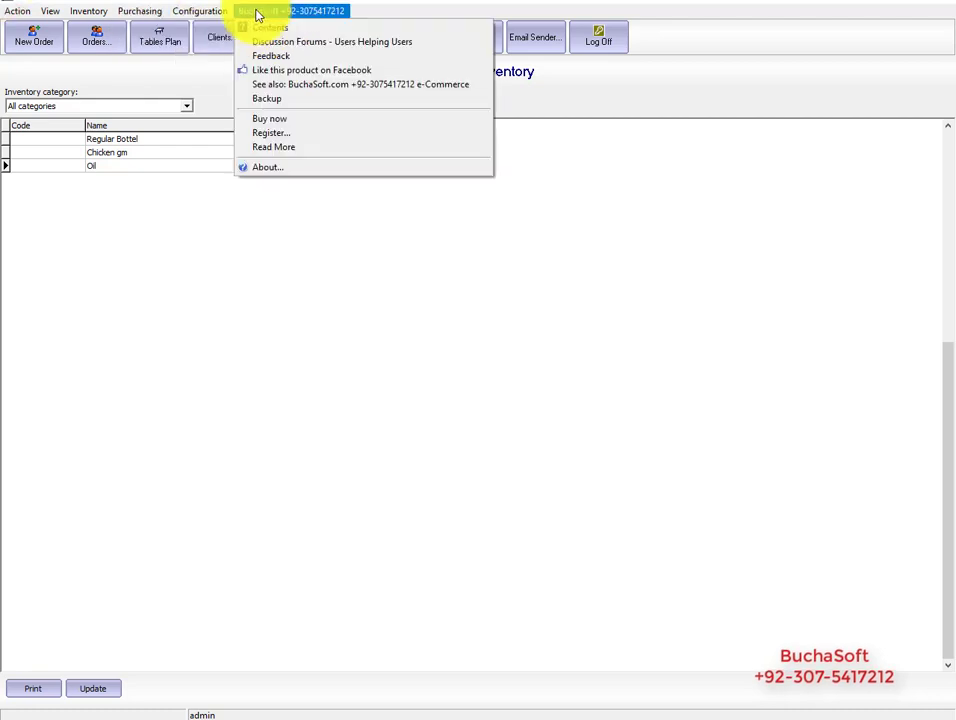
mouse_move(140, 11)
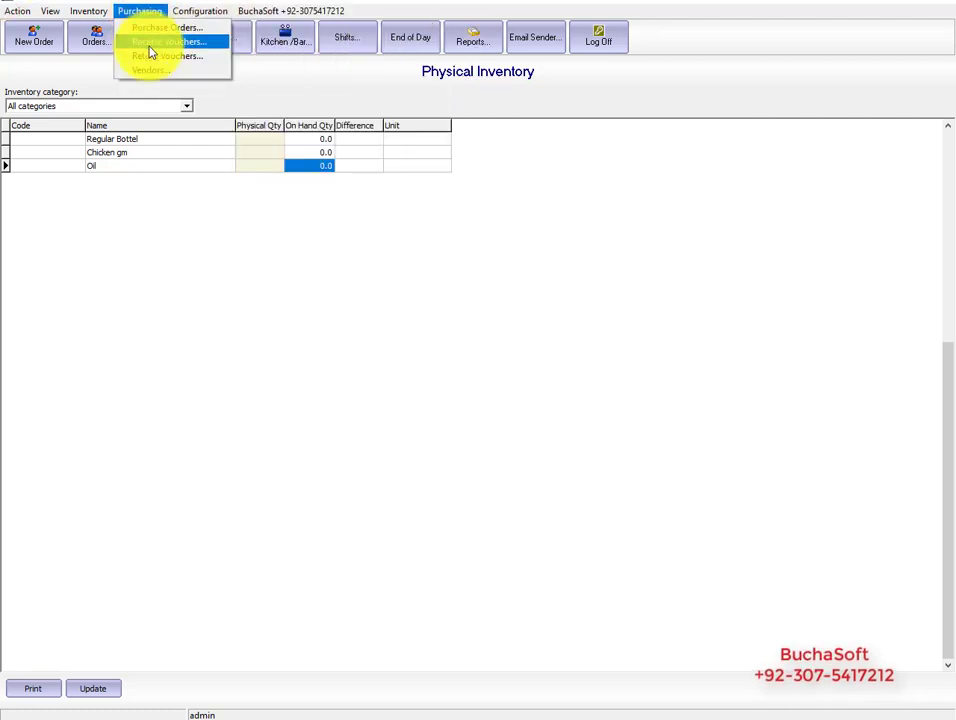
click(143, 44)
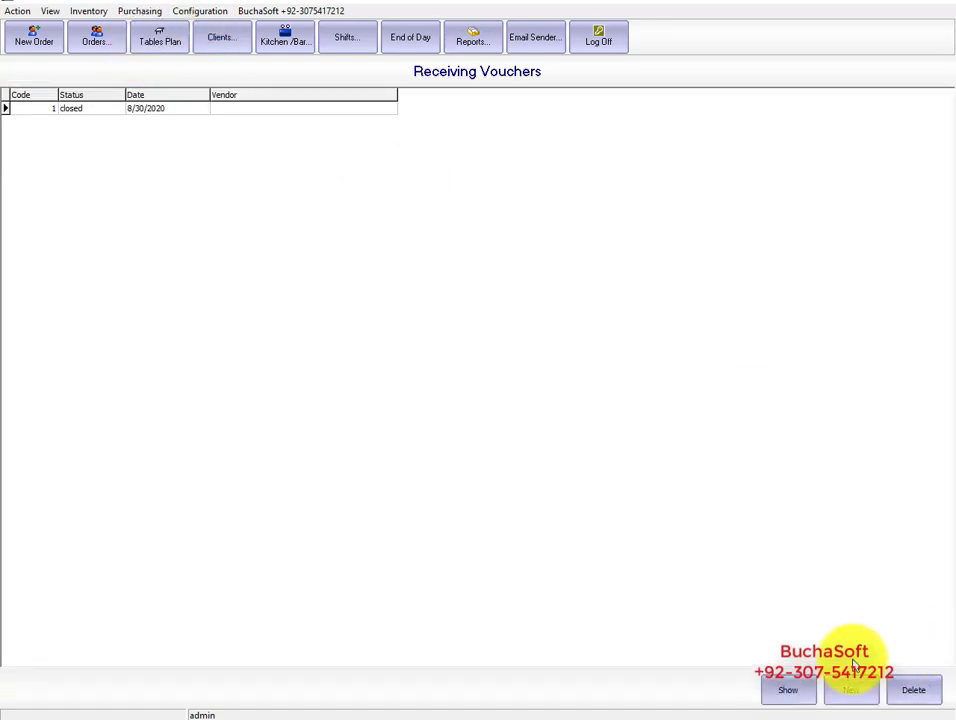
click(848, 699)
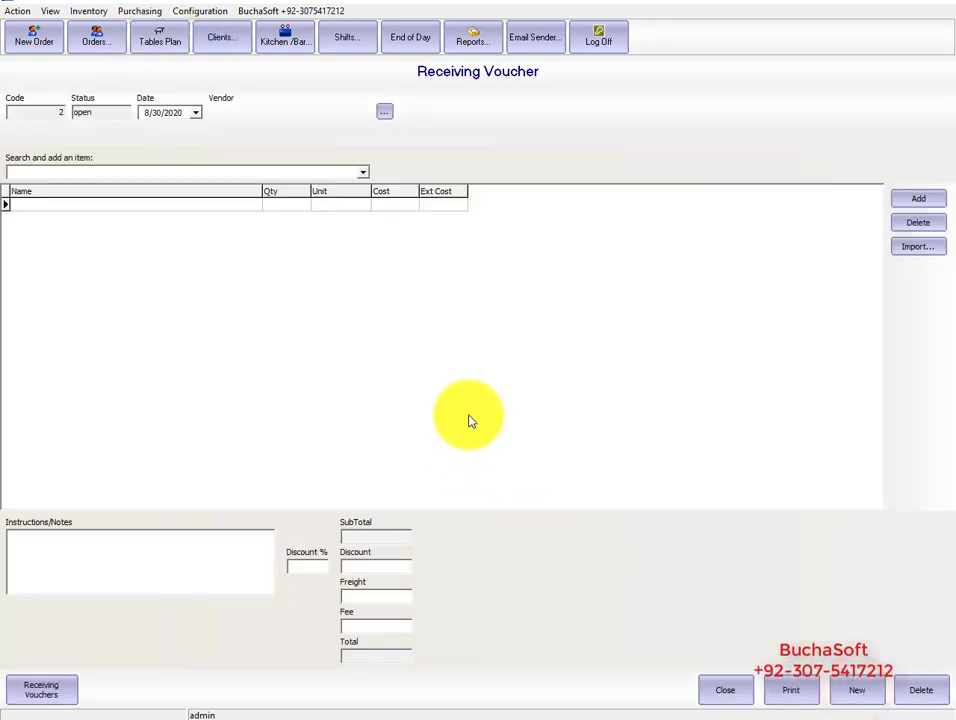
- Review the contact fields of the vendor Hashim Traders and assign this vendor to the receiving voucher
click(388, 115)
click(247, 139)
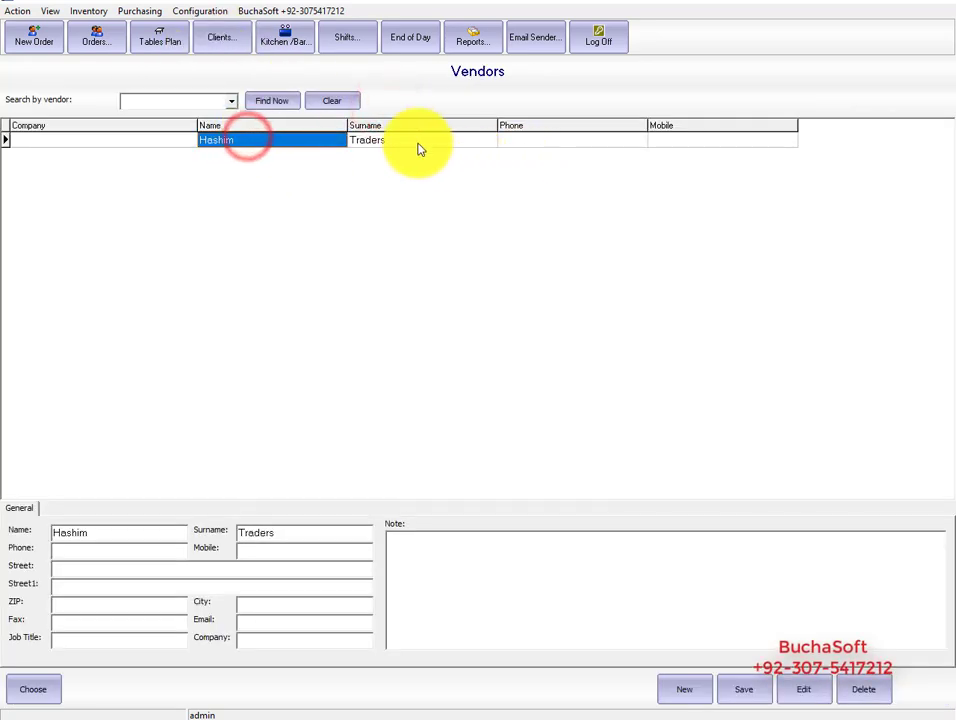
click(405, 140)
click(213, 140)
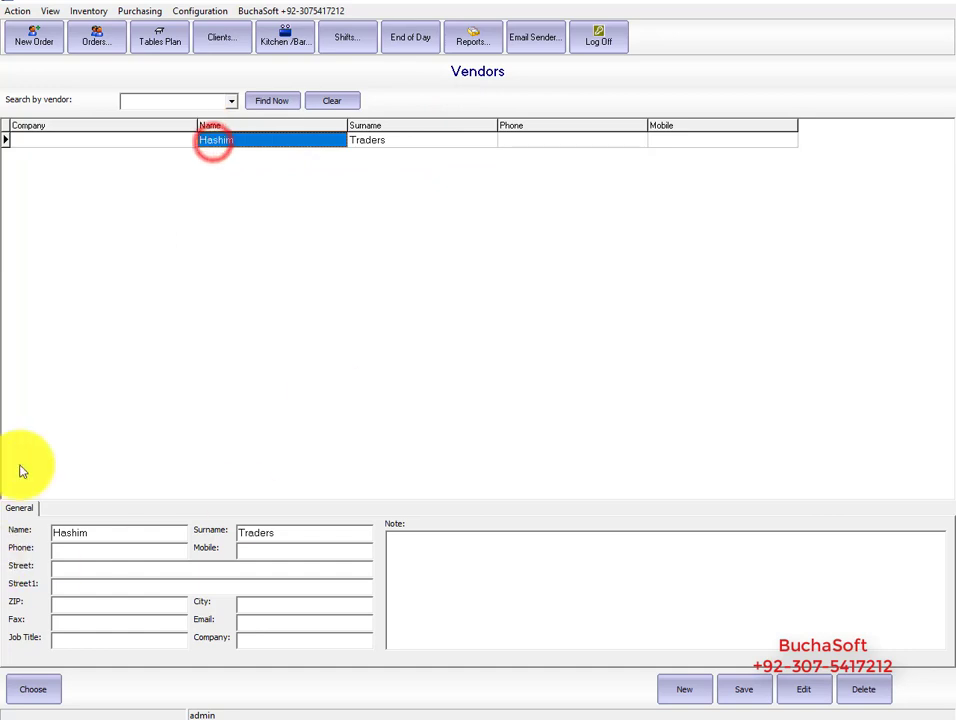
click(92, 553)
click(88, 576)
click(94, 627)
click(251, 545)
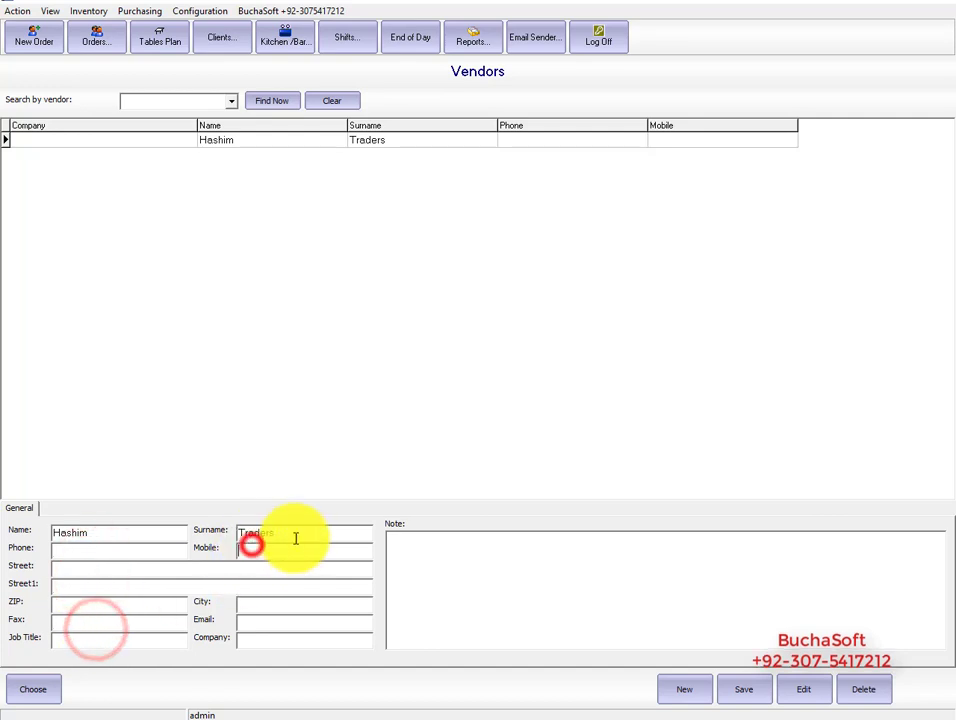
click(298, 535)
click(307, 582)
click(297, 619)
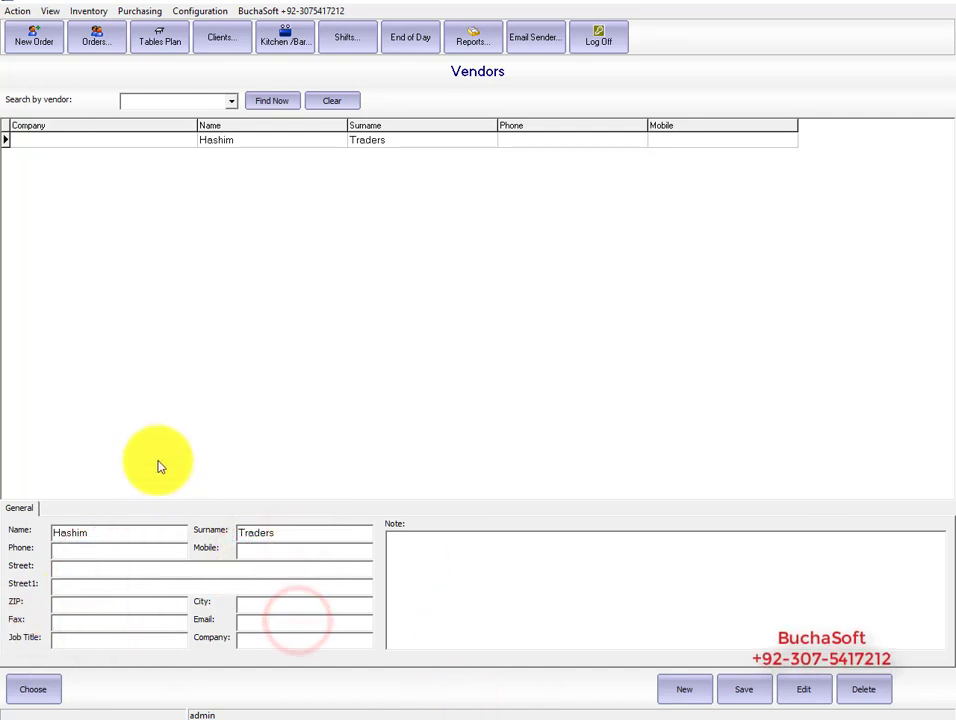
click(24, 692)
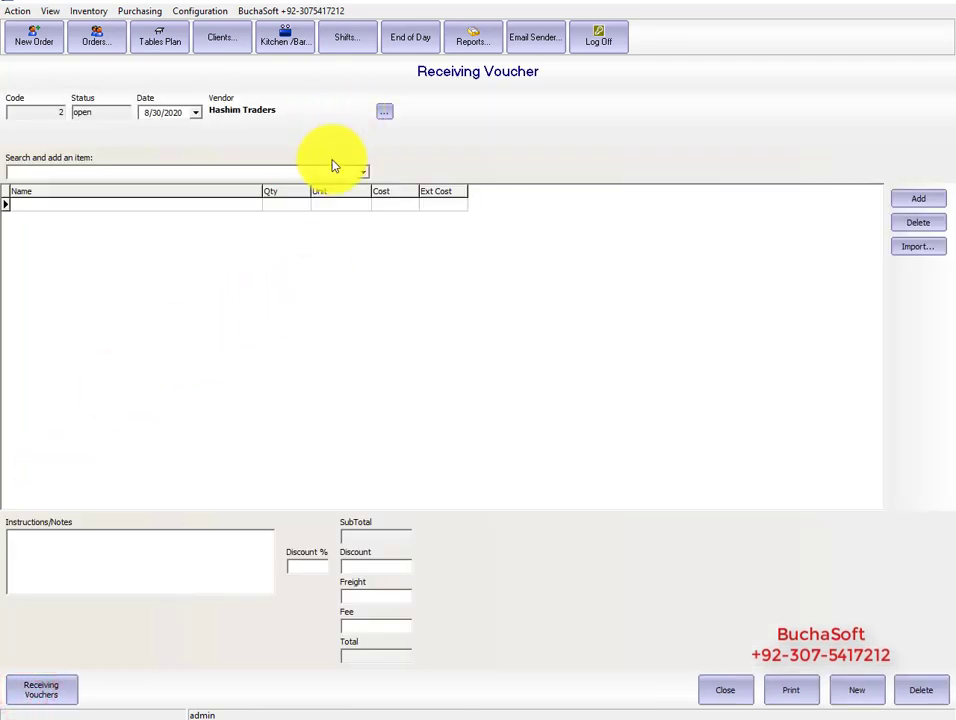
- Add the item Regular Bottel to the voucher with a quantity of 100 and a cost of 18
click(925, 196)
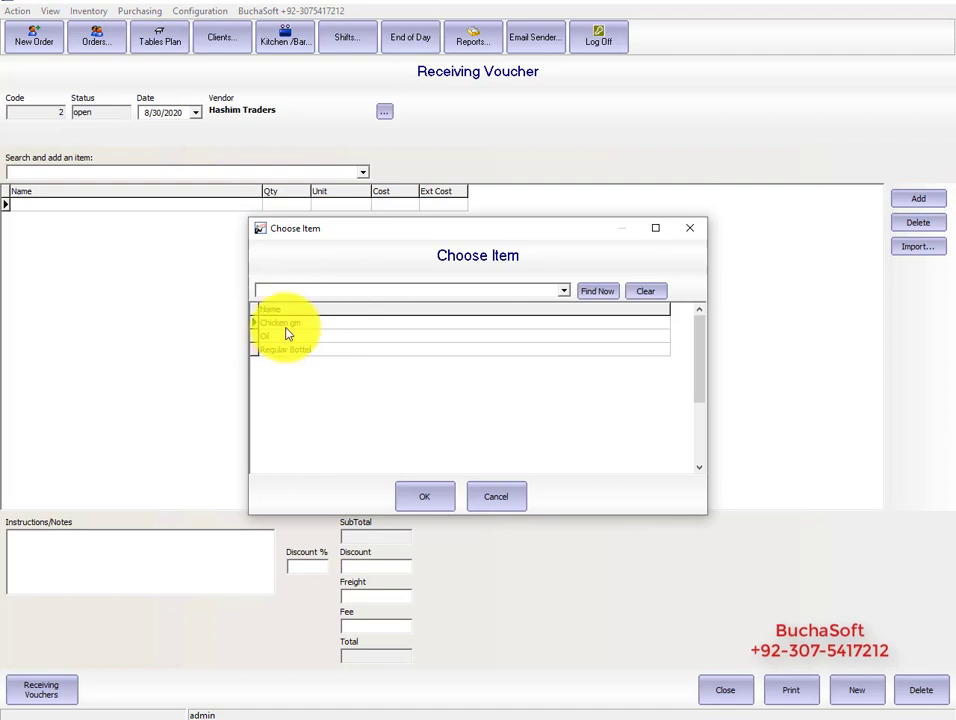
click(291, 323)
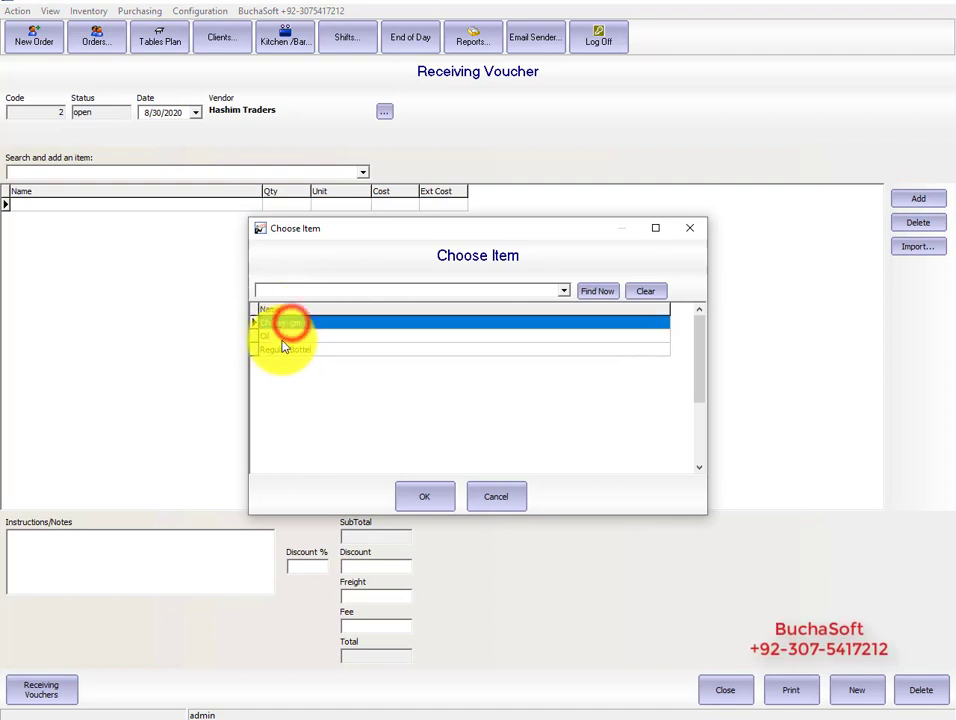
click(283, 348)
click(425, 505)
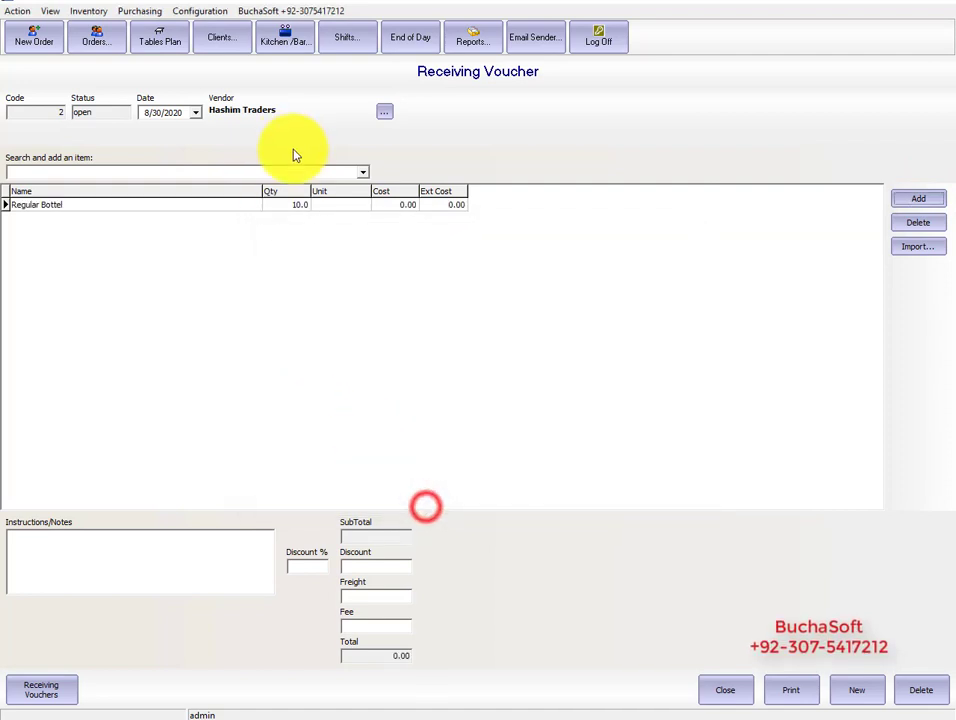
click(292, 206)
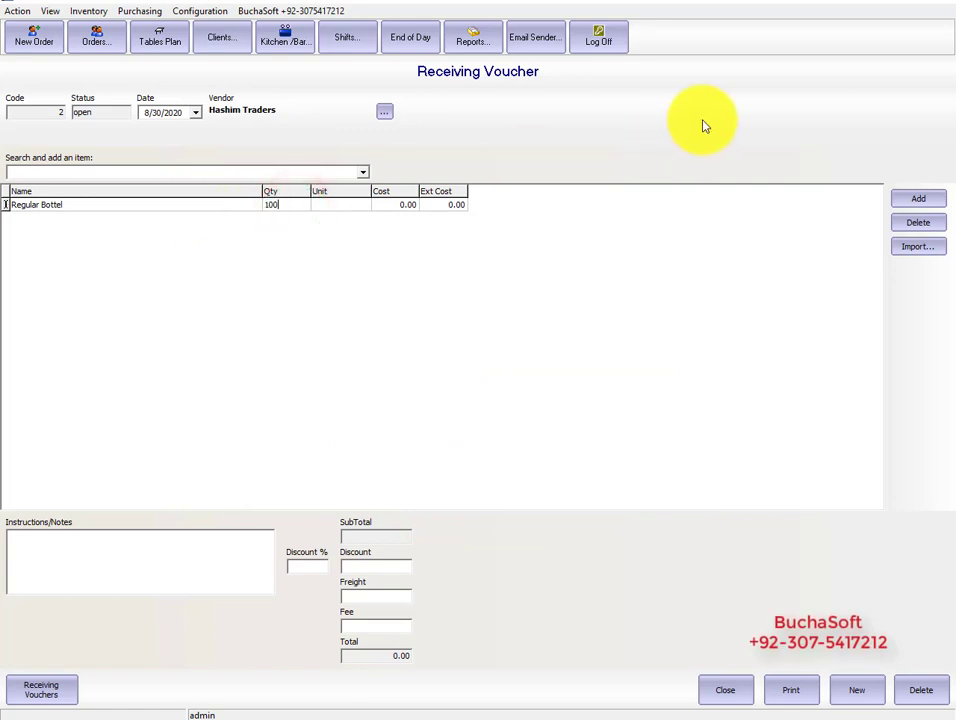
key(Return)
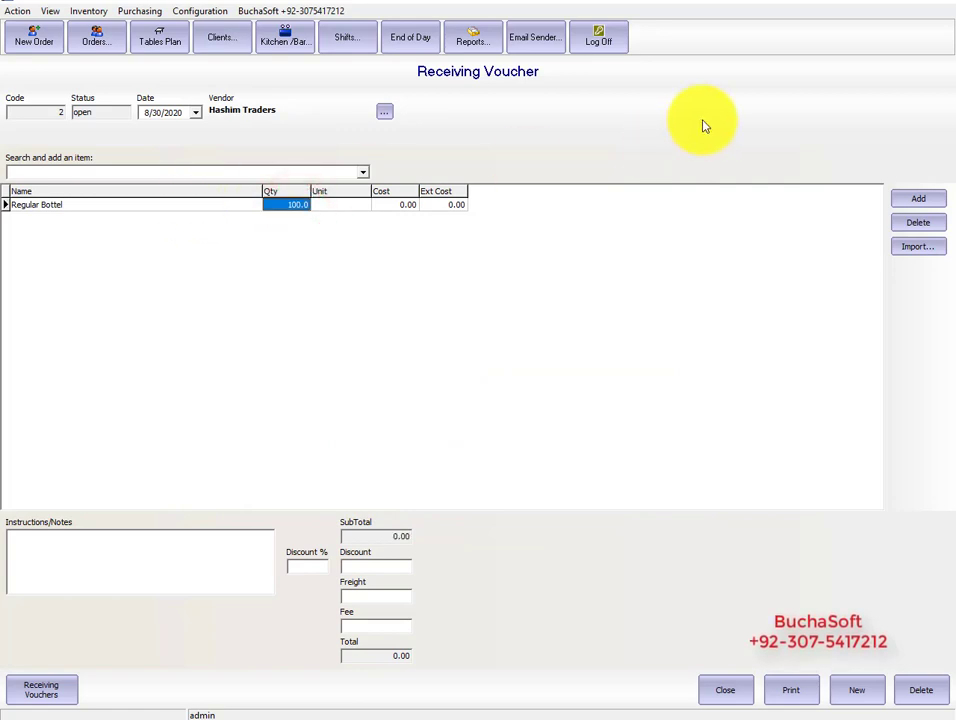
click(395, 203)
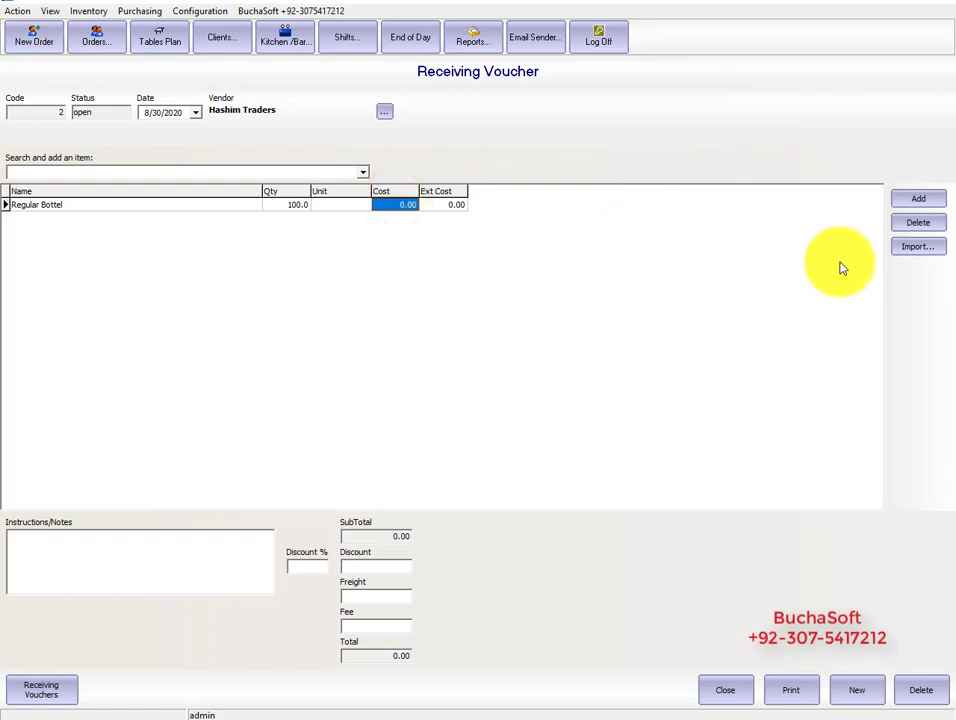
text(18)
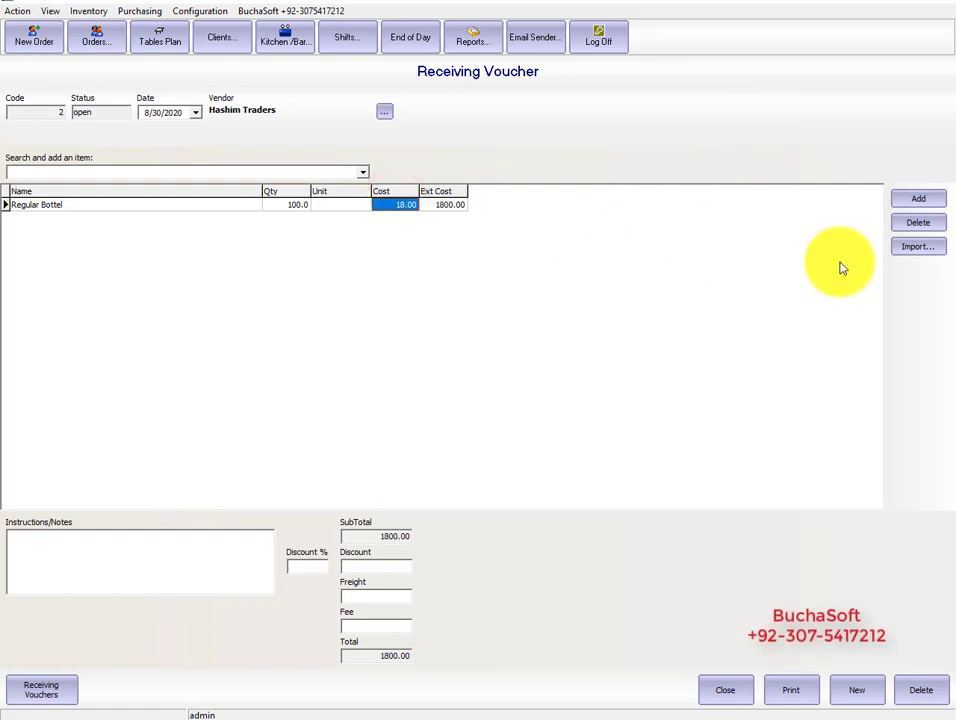
- Add the item Oil to the voucher with a quantity of 100 and a cost of 0.10
click(918, 198)
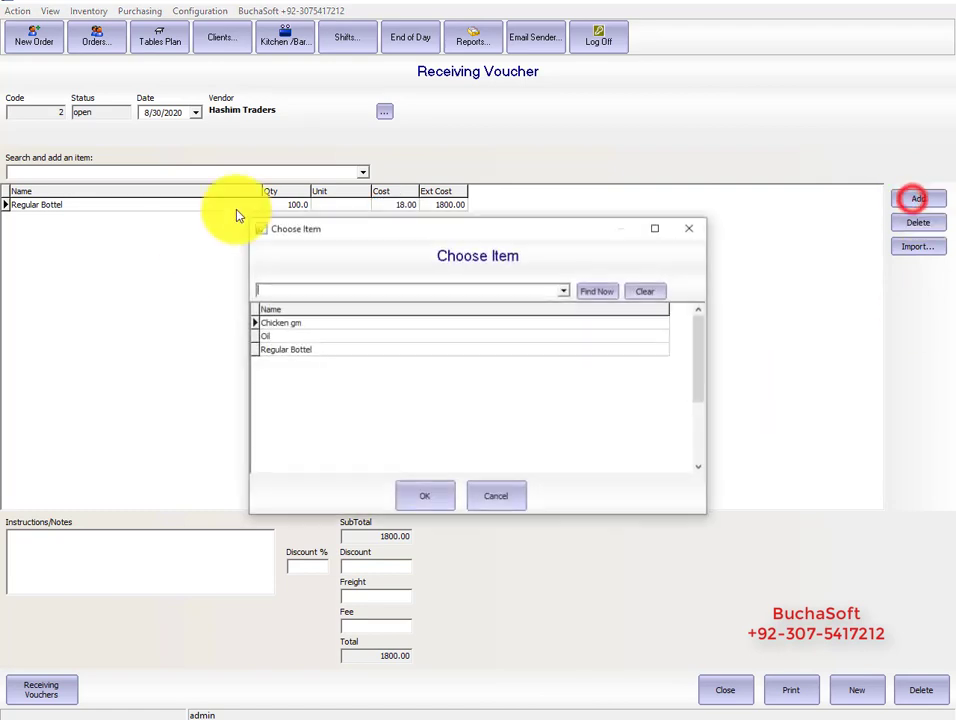
click(271, 336)
click(428, 496)
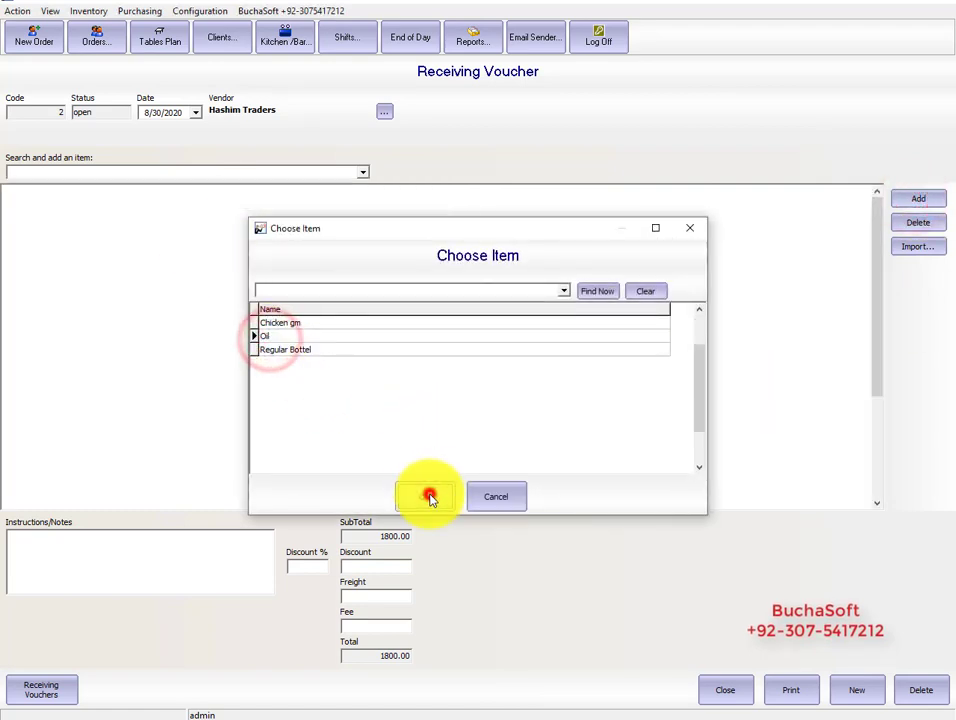
click(298, 220)
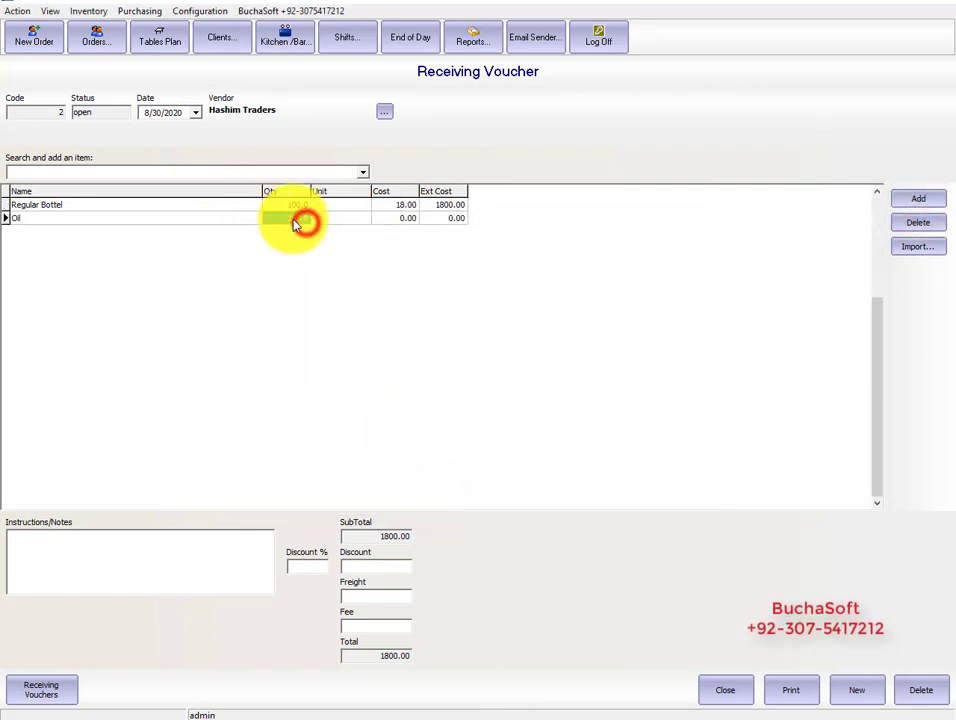
text(100.0)
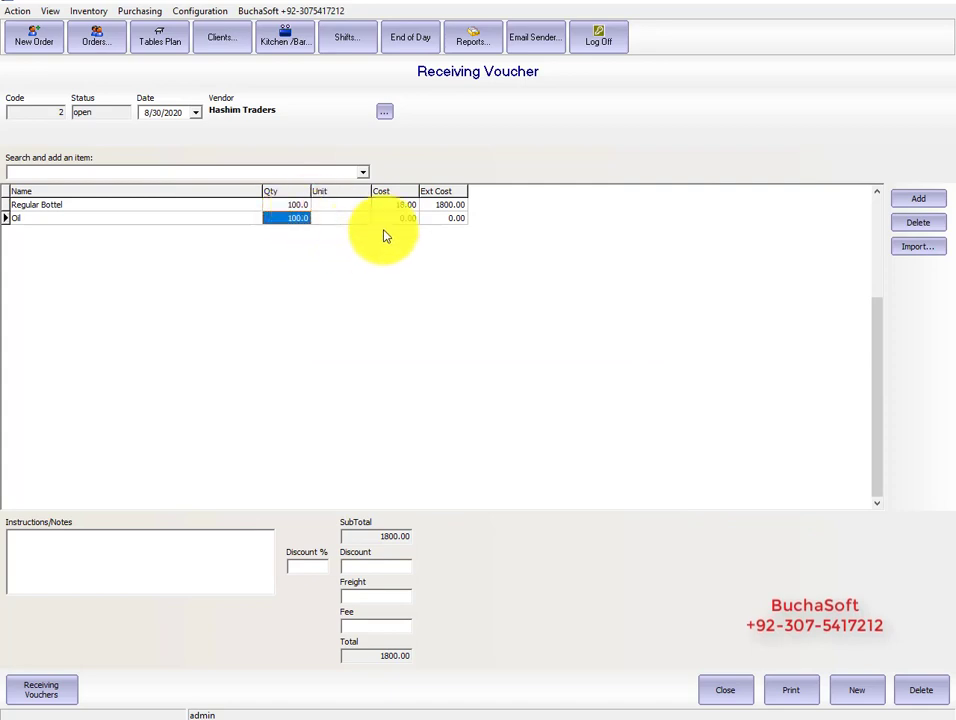
click(405, 222)
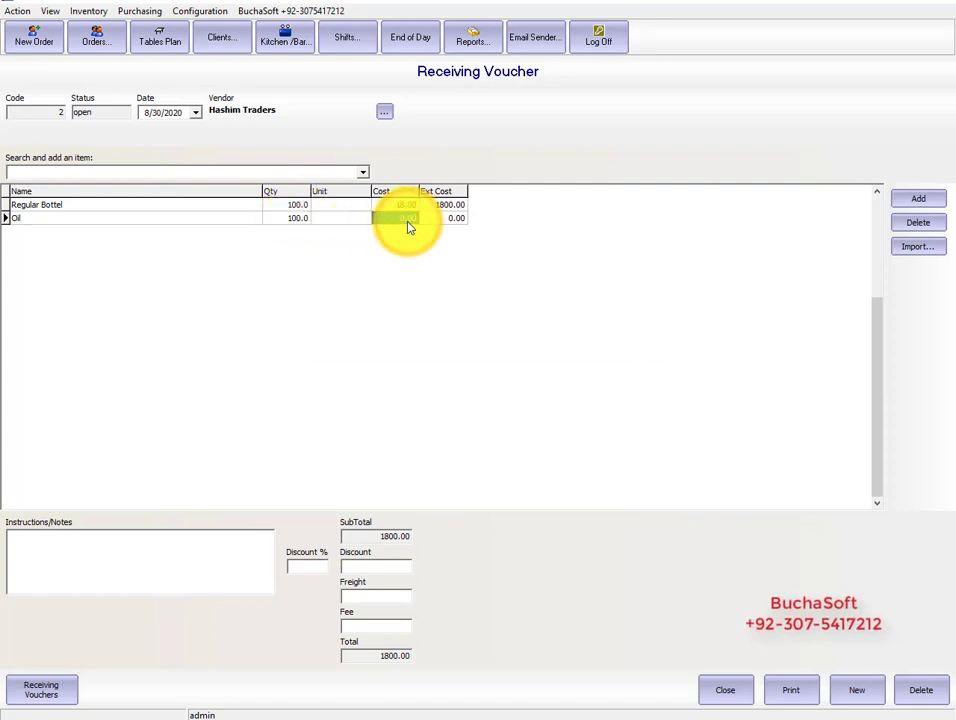
text(.)
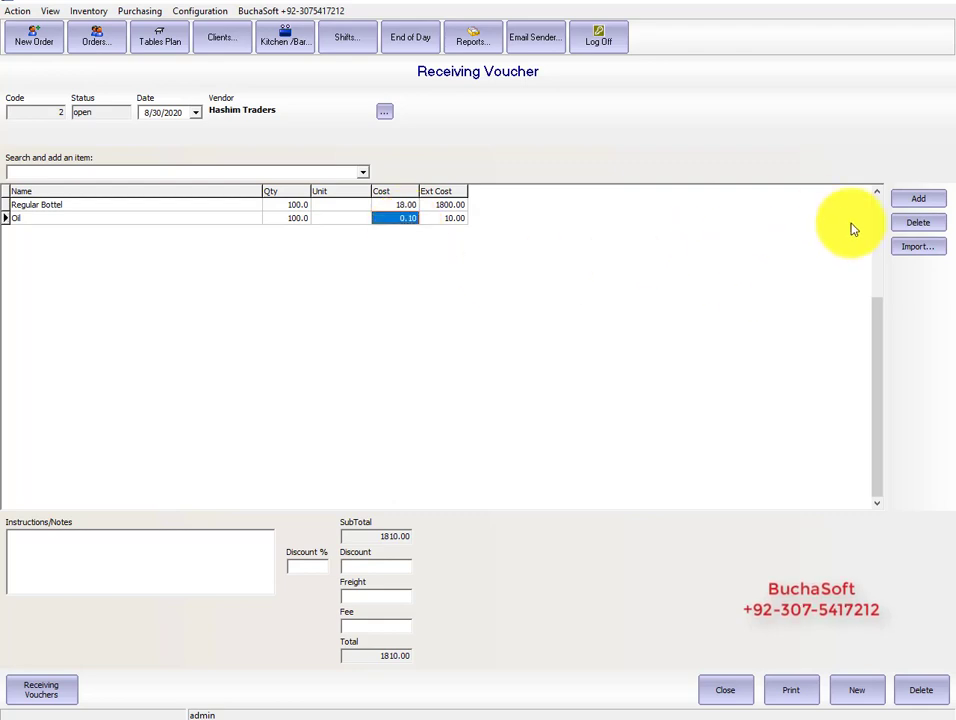
- Add the item Chicken gm to the voucher with a quantity of 100 and a cost of 0.25
click(918, 198)
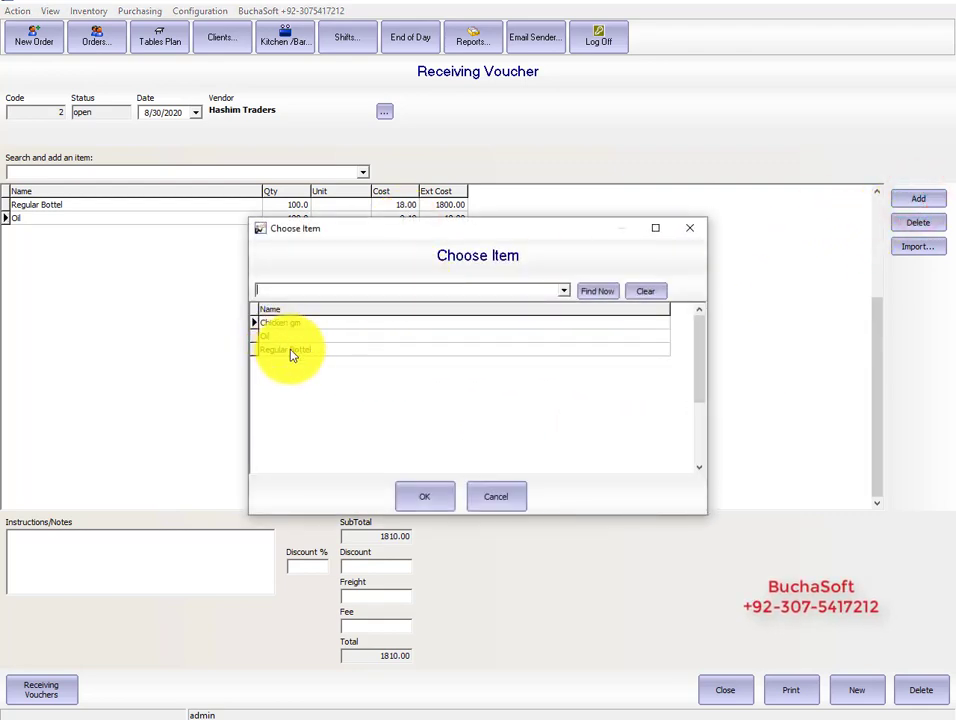
click(293, 323)
click(443, 492)
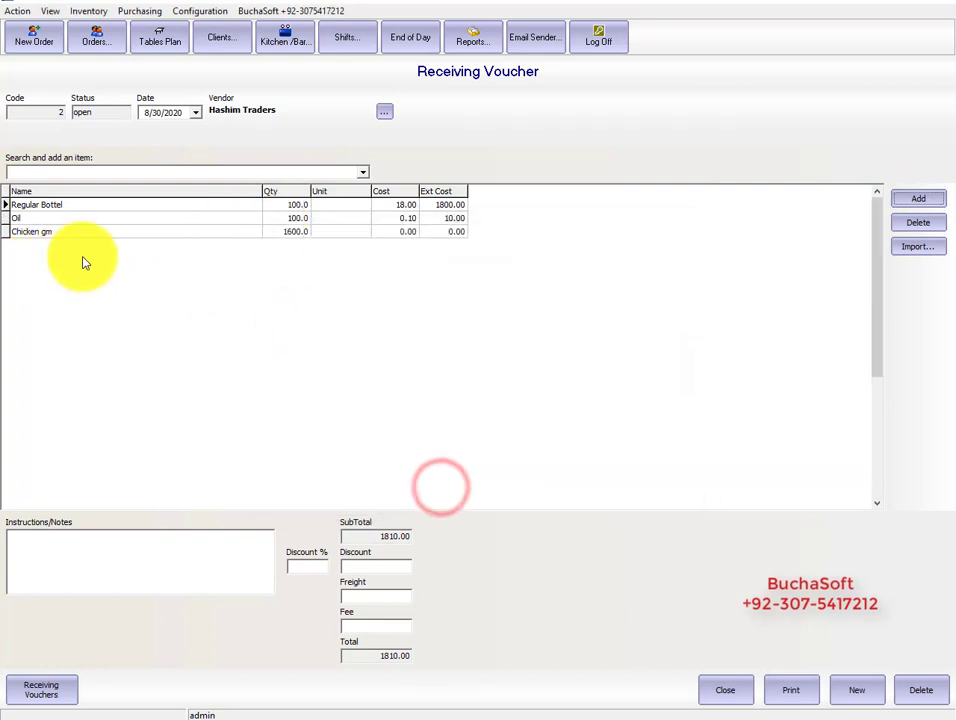
click(289, 237)
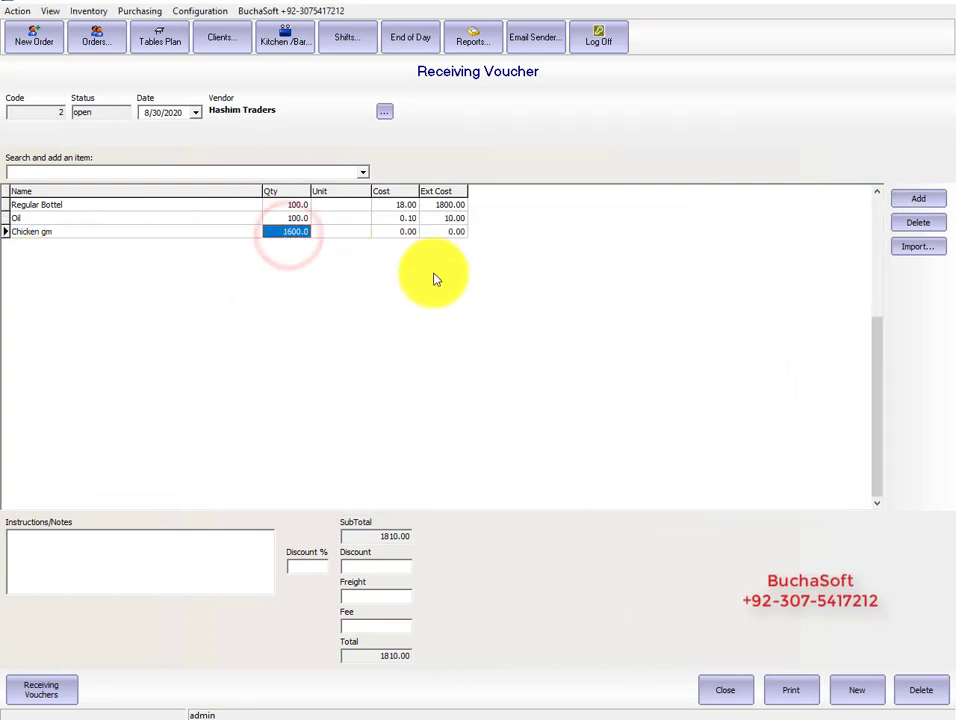
text(100)
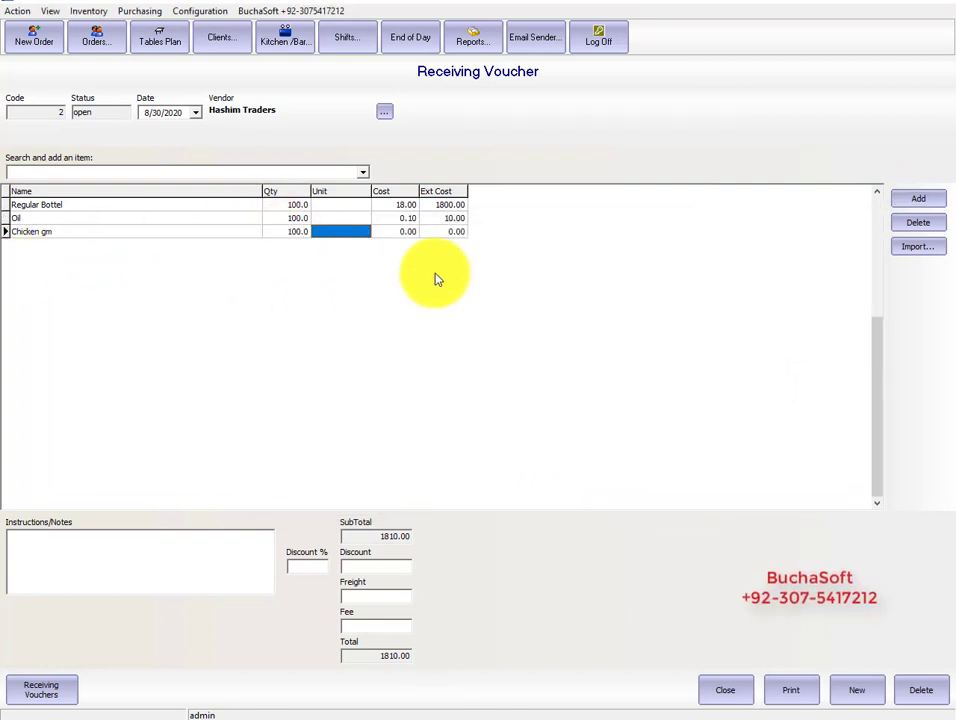
key(Tab)
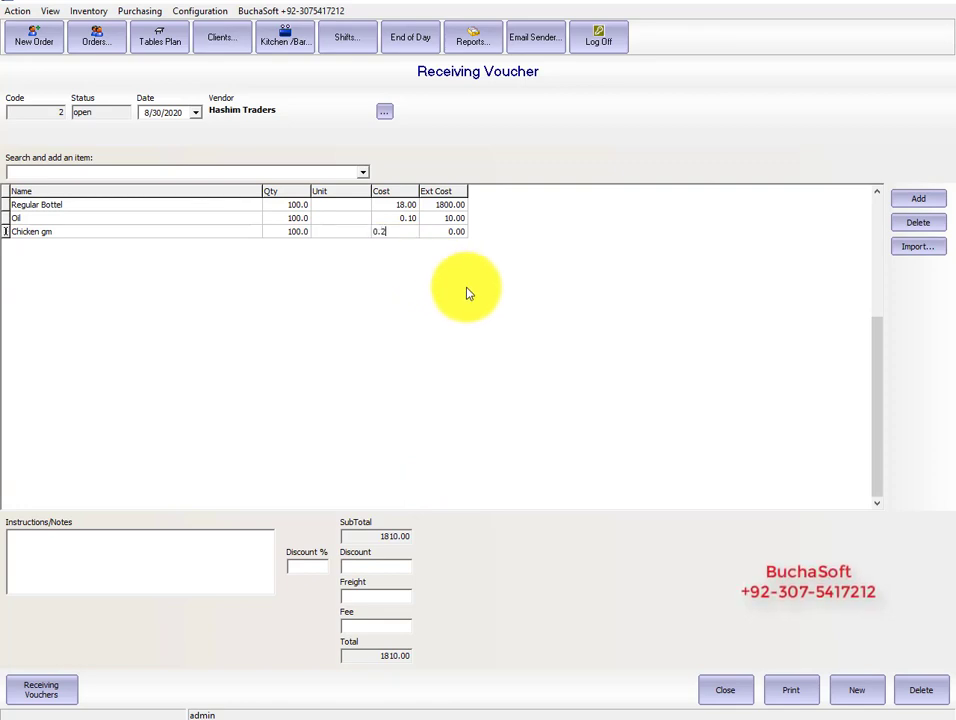
- Change the cost of the Chicken gm line to 25
click(393, 232)
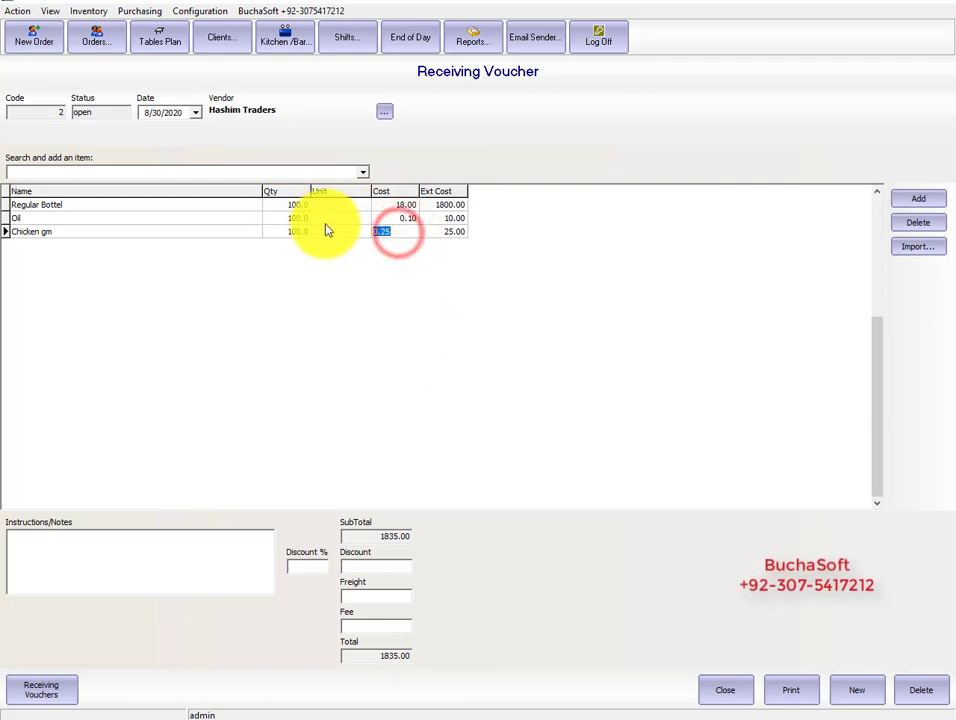
text(25)
key(Return)
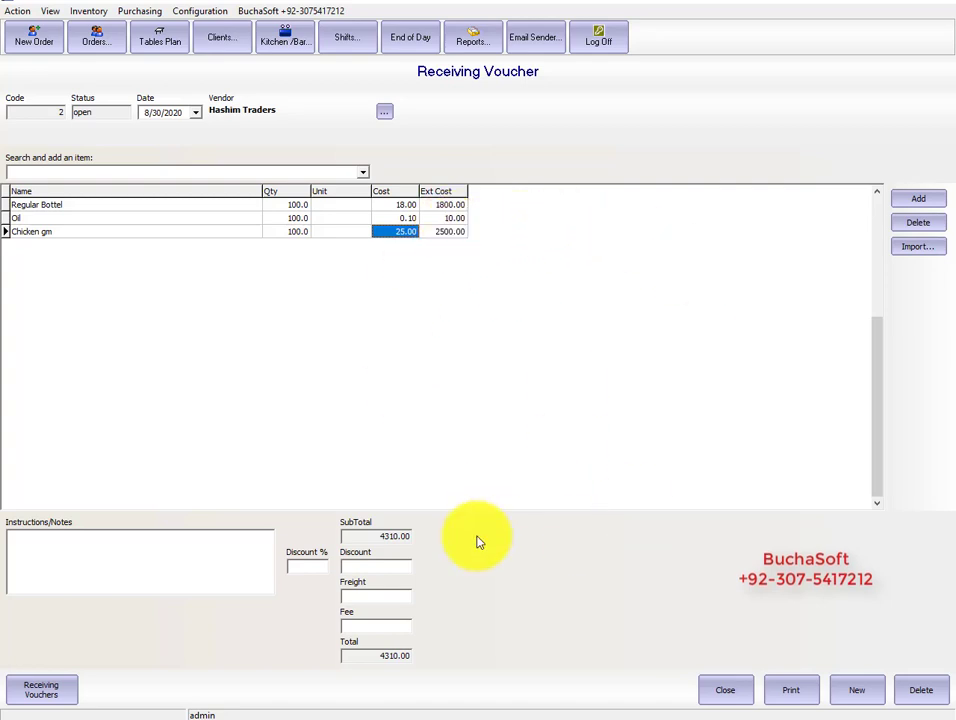
click(802, 701)
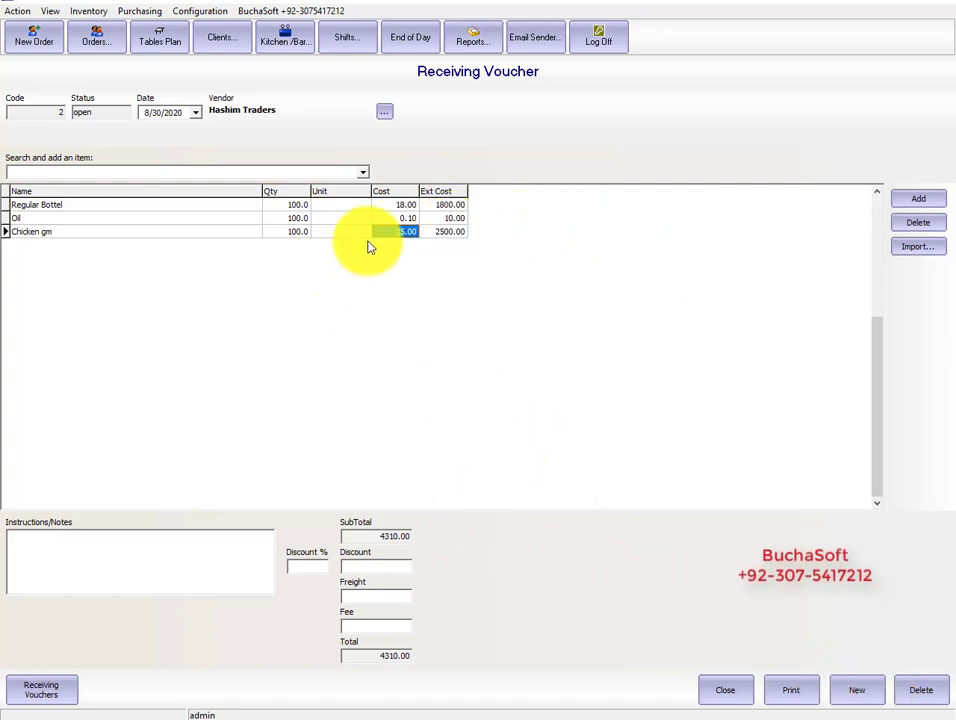
- Set the cost of the Chicken gm line to 0.25 and review the three voucher lines
click(398, 232)
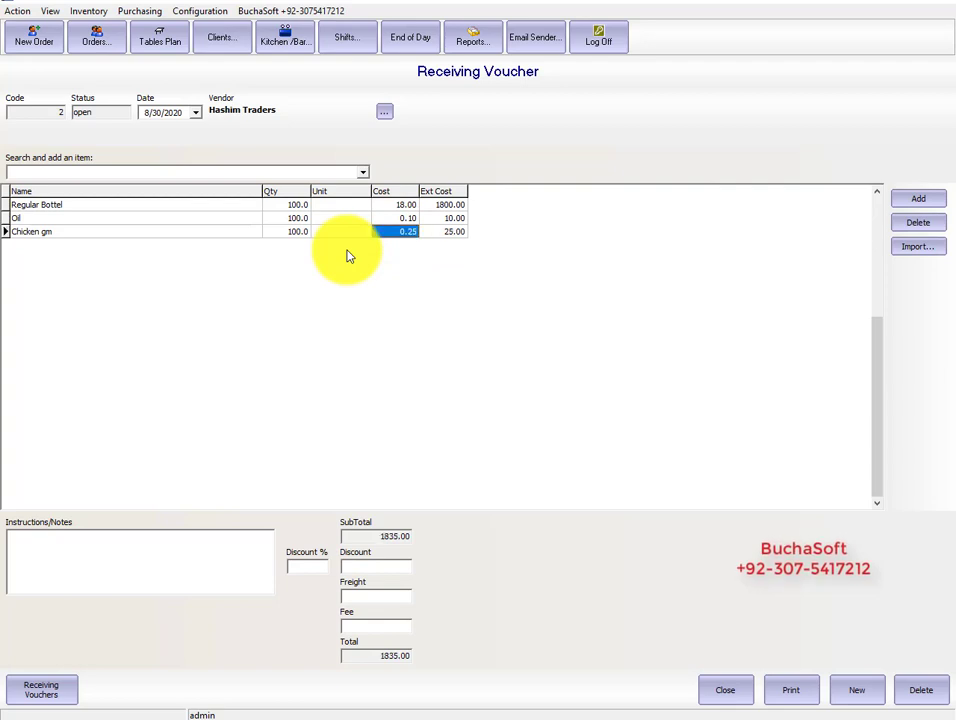
click(737, 697)
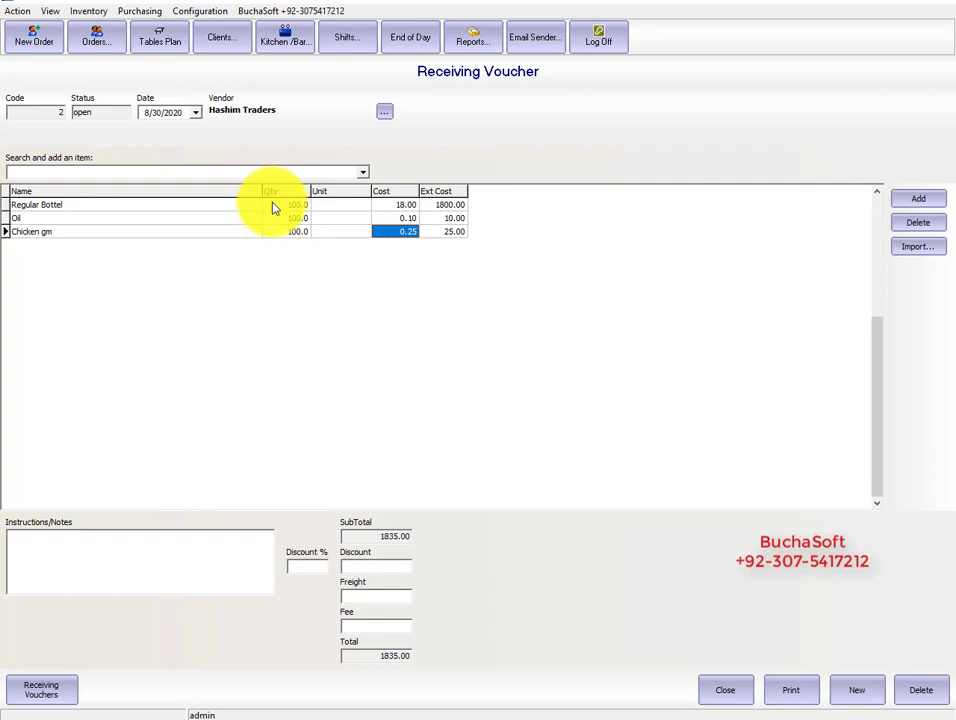
click(36, 204)
click(20, 220)
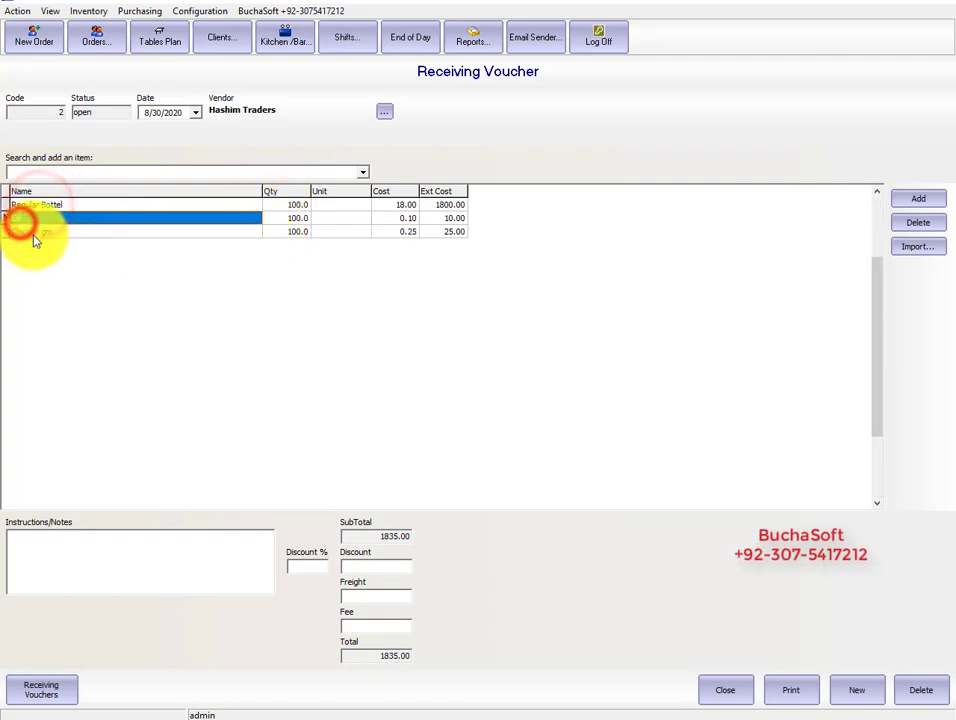
click(22, 231)
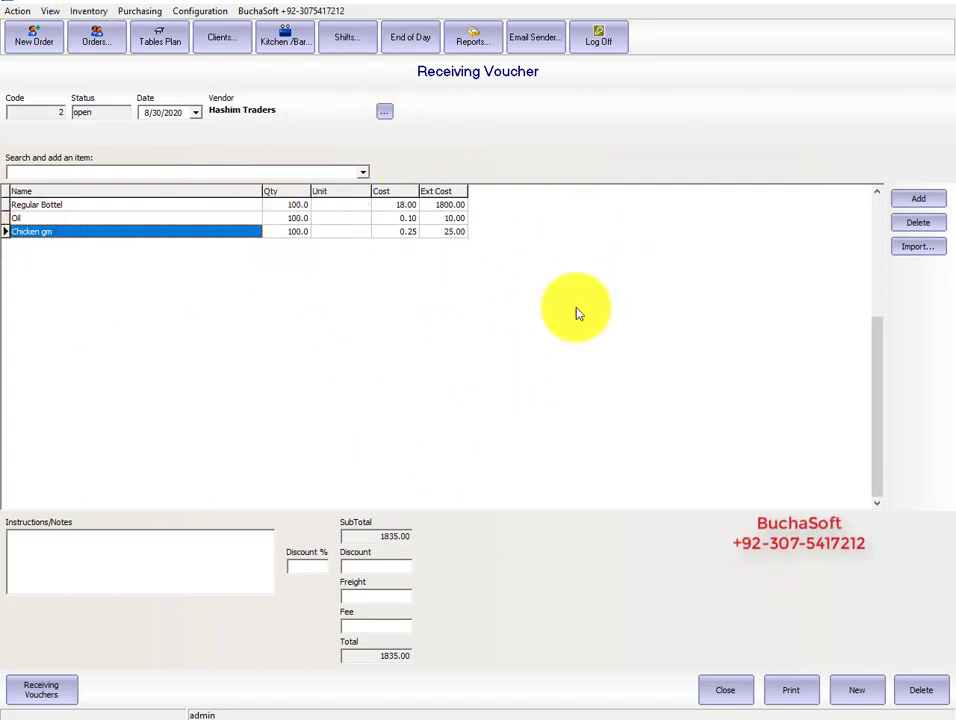
- Close the receiving voucher and open the physical inventory to check the on-hand quantities of the received items
click(728, 691)
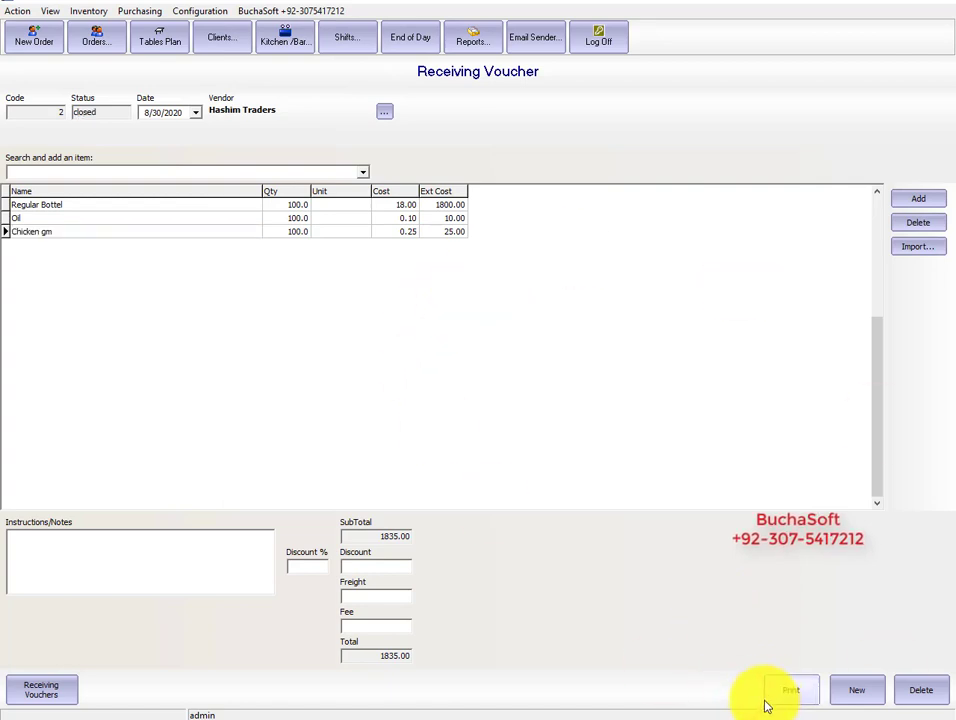
click(90, 12)
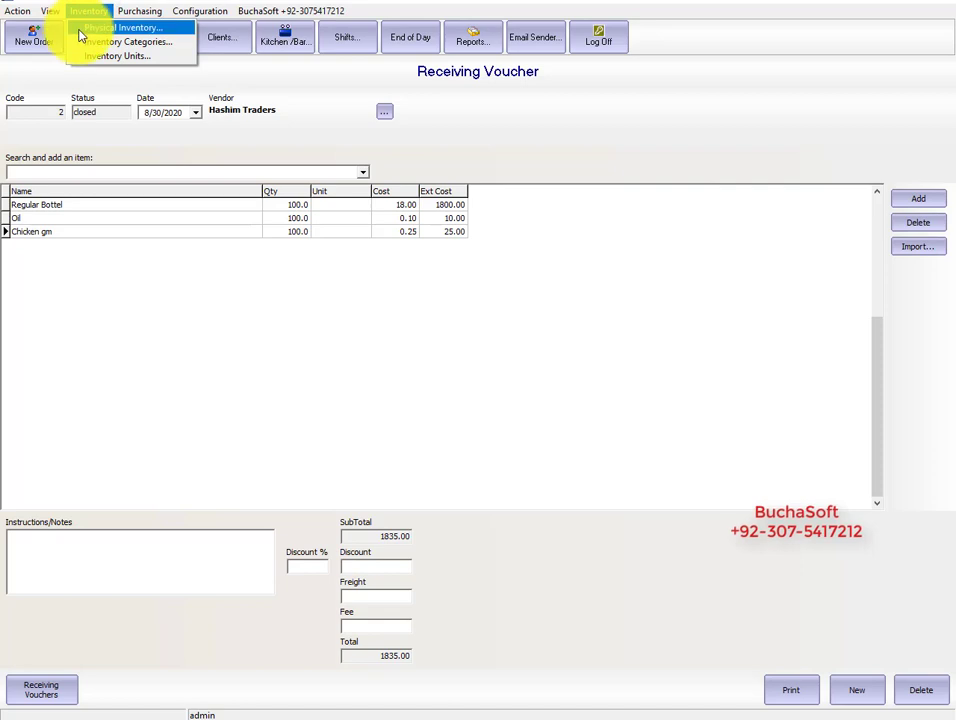
click(118, 28)
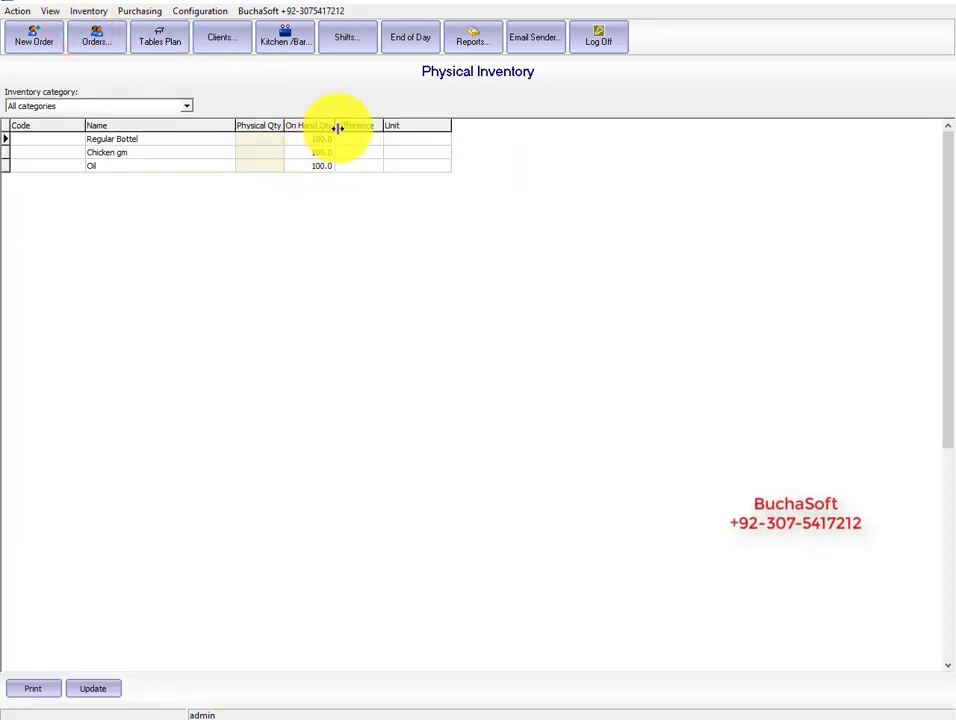
- Start a new order for table 1 and add ten Regular Bottel from the Drinks category
click(38, 48)
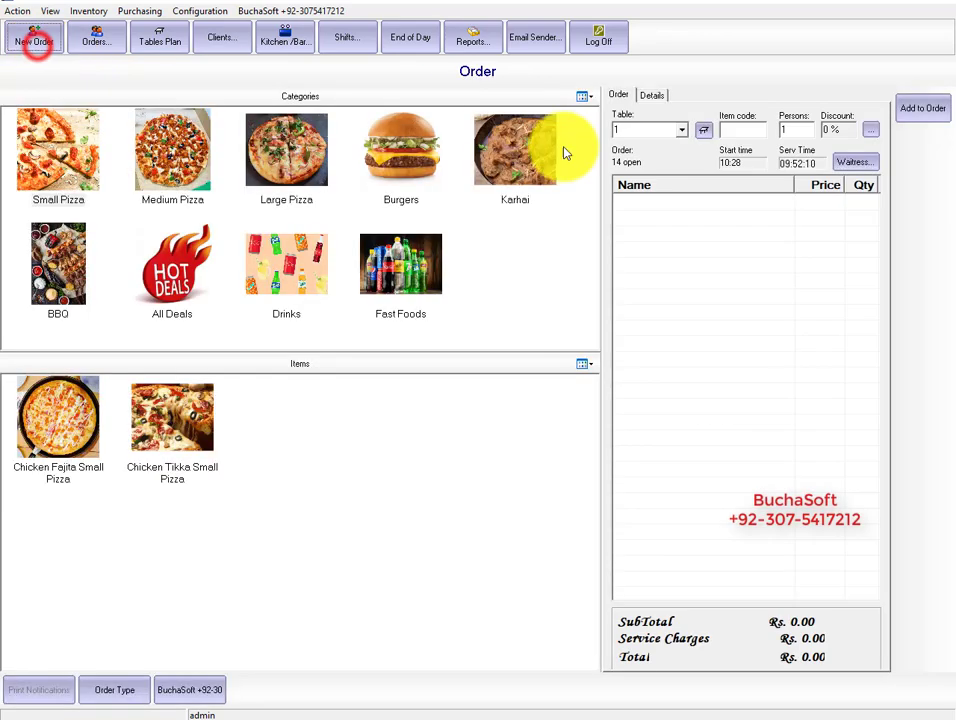
click(260, 266)
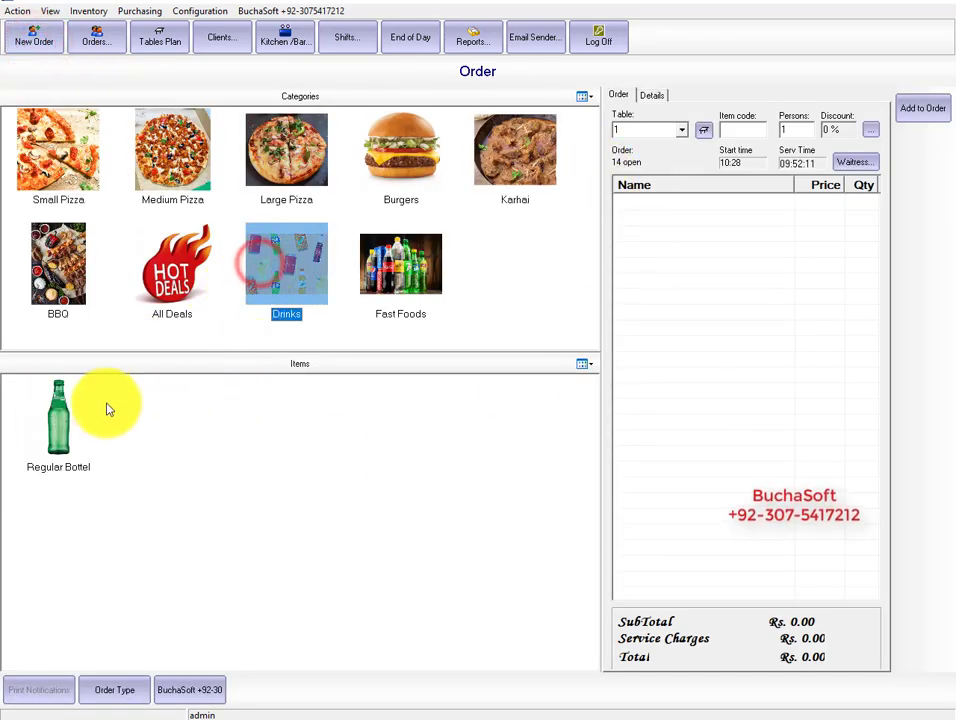
click(58, 405)
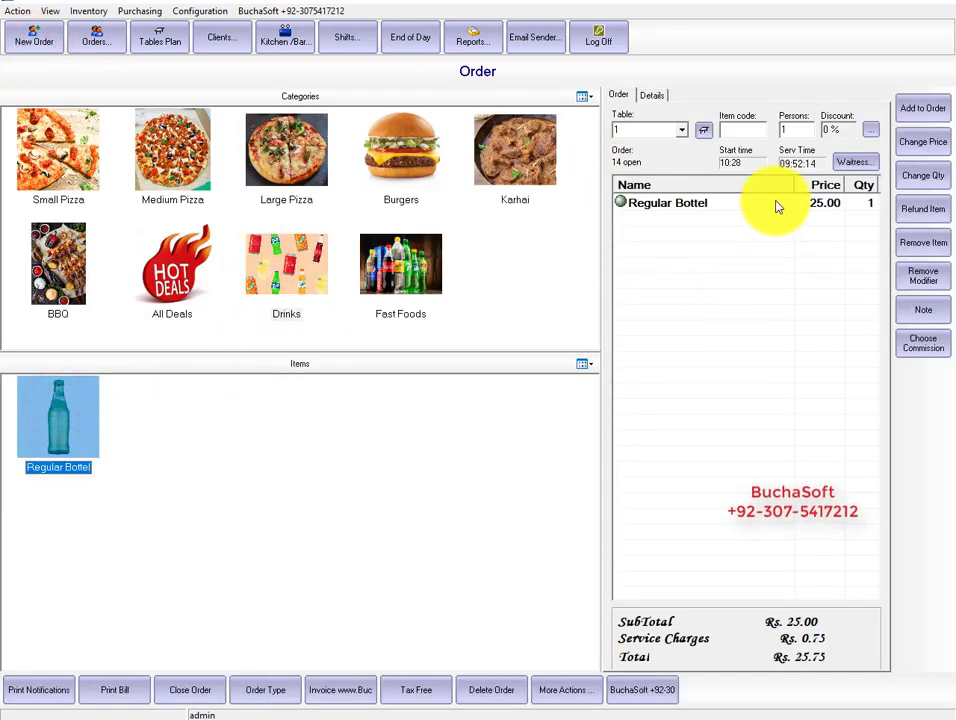
click(62, 410)
click(68, 431)
click(67, 431)
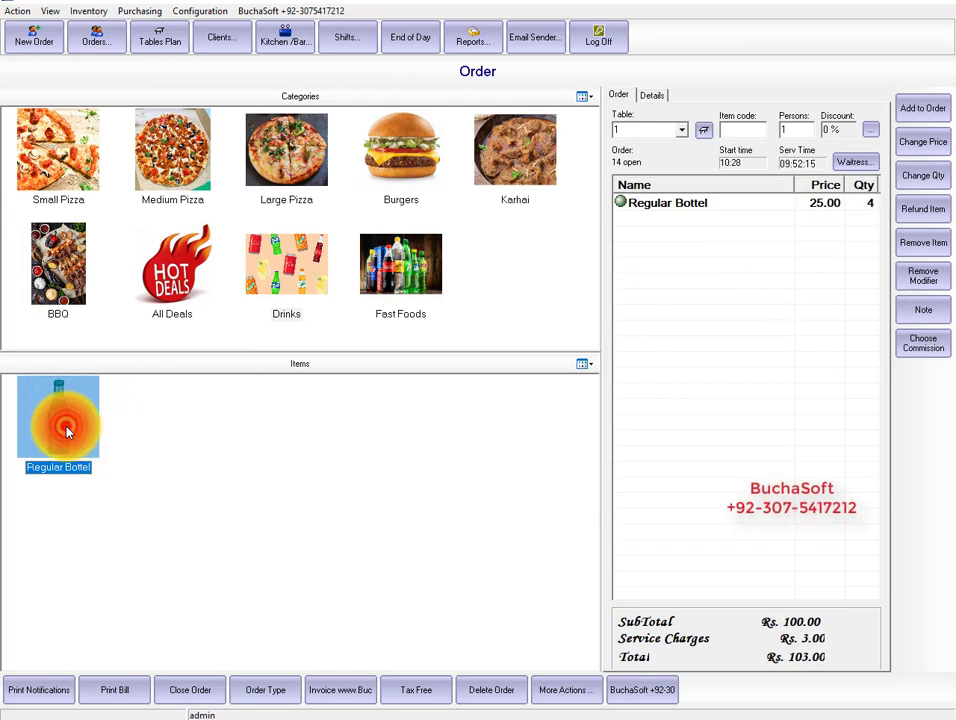
click(67, 431)
click(67, 431)
click(67, 431)
click(67, 431)
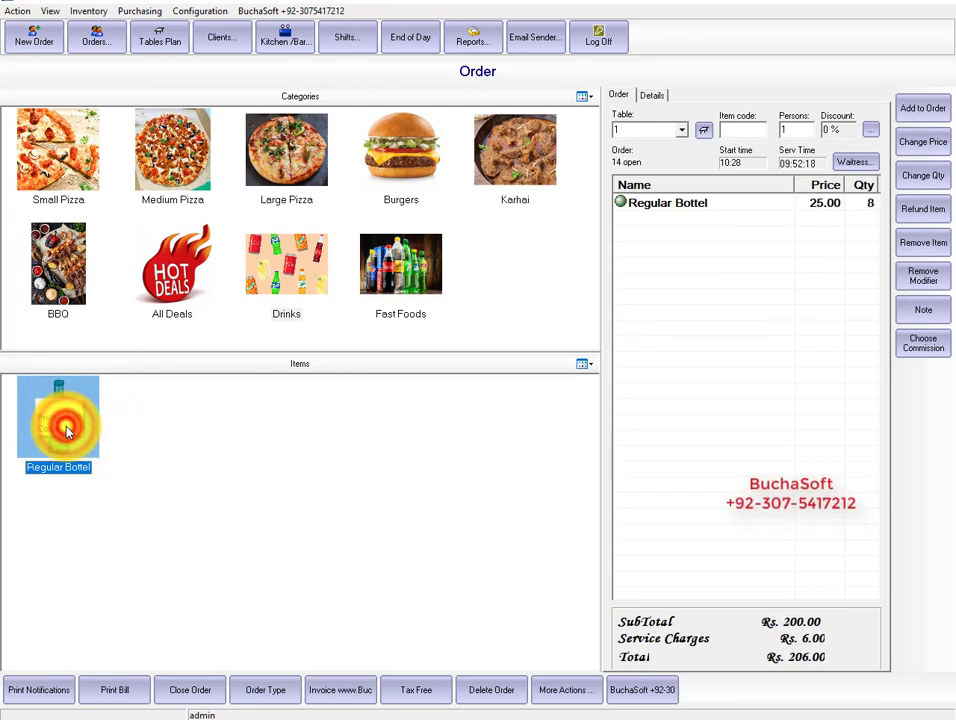
click(67, 431)
click(67, 431)
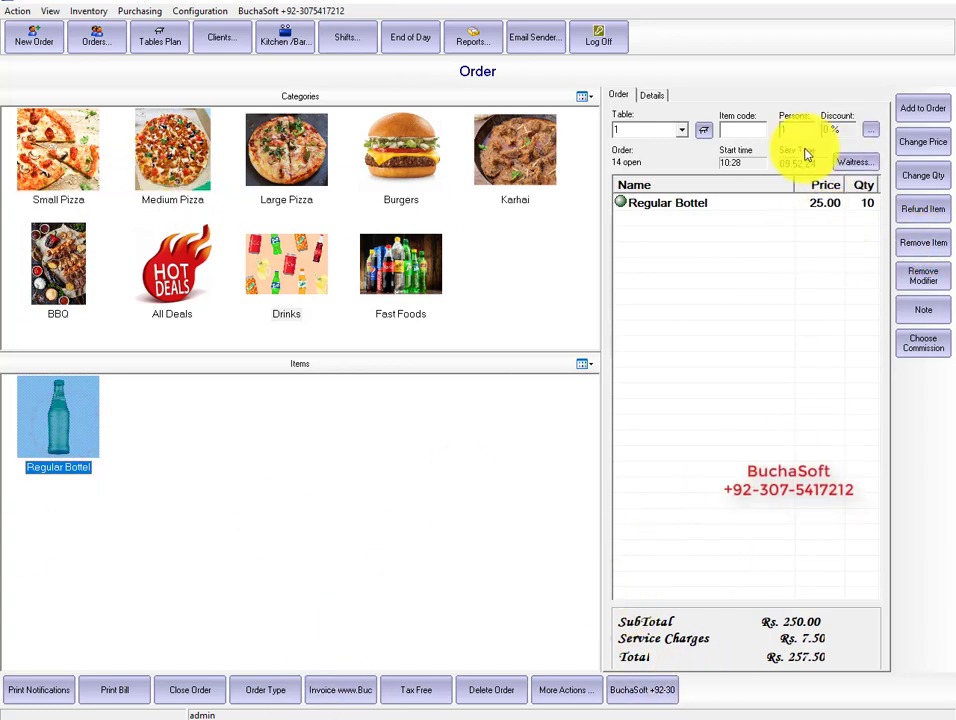
- Close the order as Dine In and dismiss the fax windows without sending or saving a fax
click(190, 689)
click(456, 465)
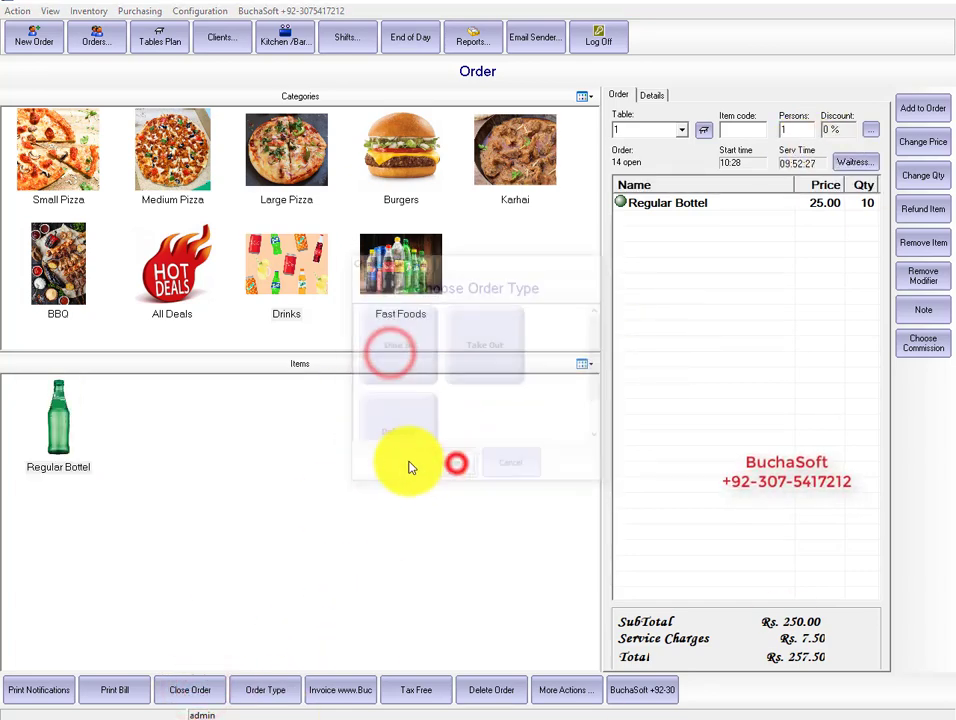
click(377, 478)
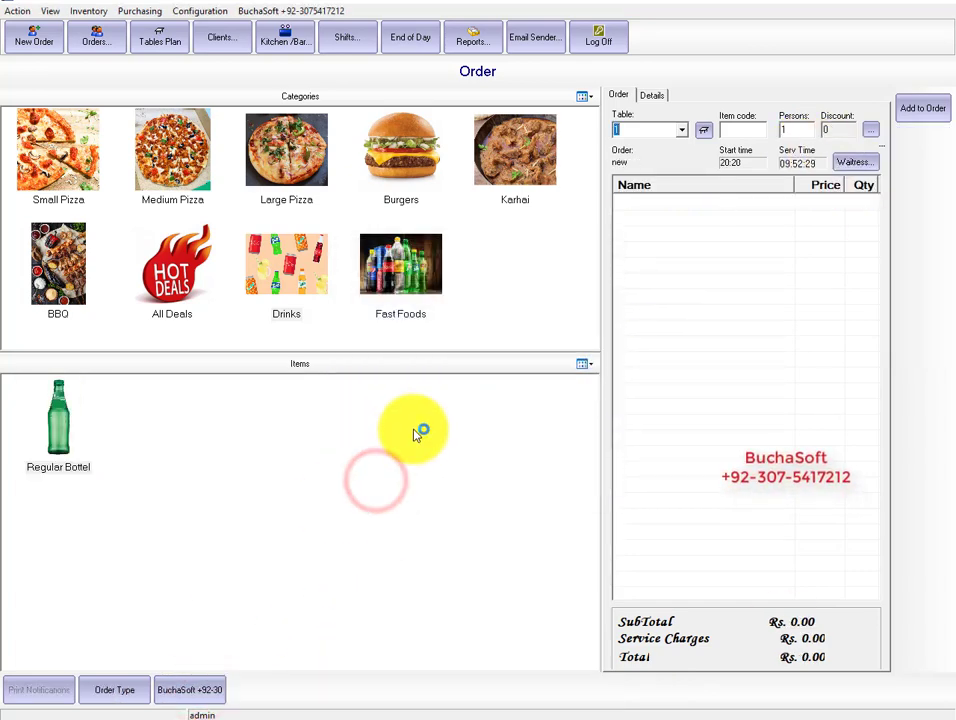
click(679, 211)
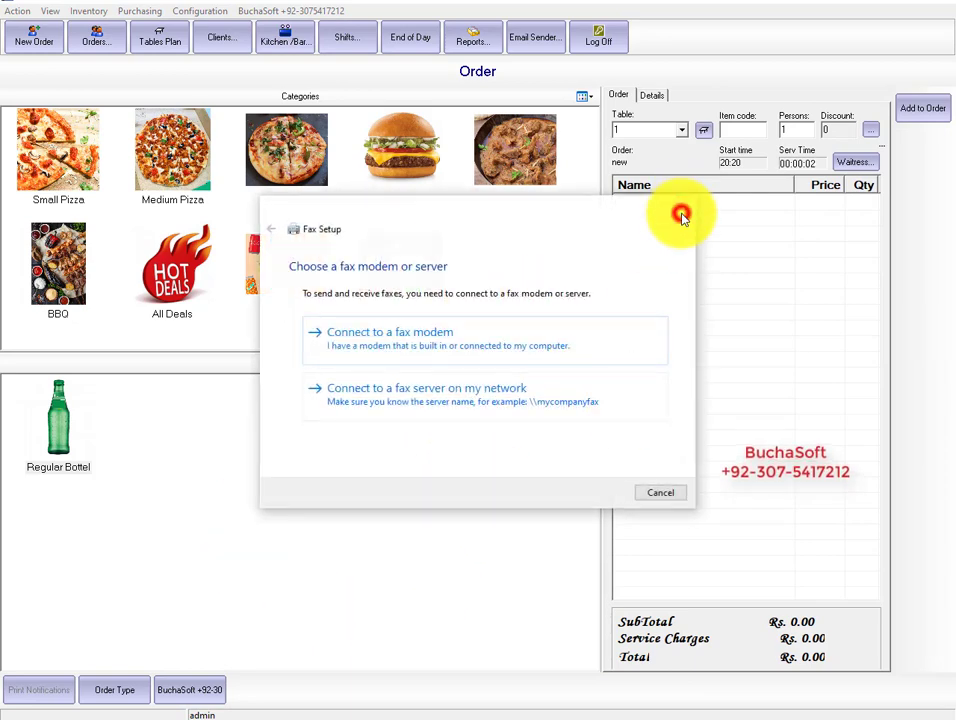
click(597, 391)
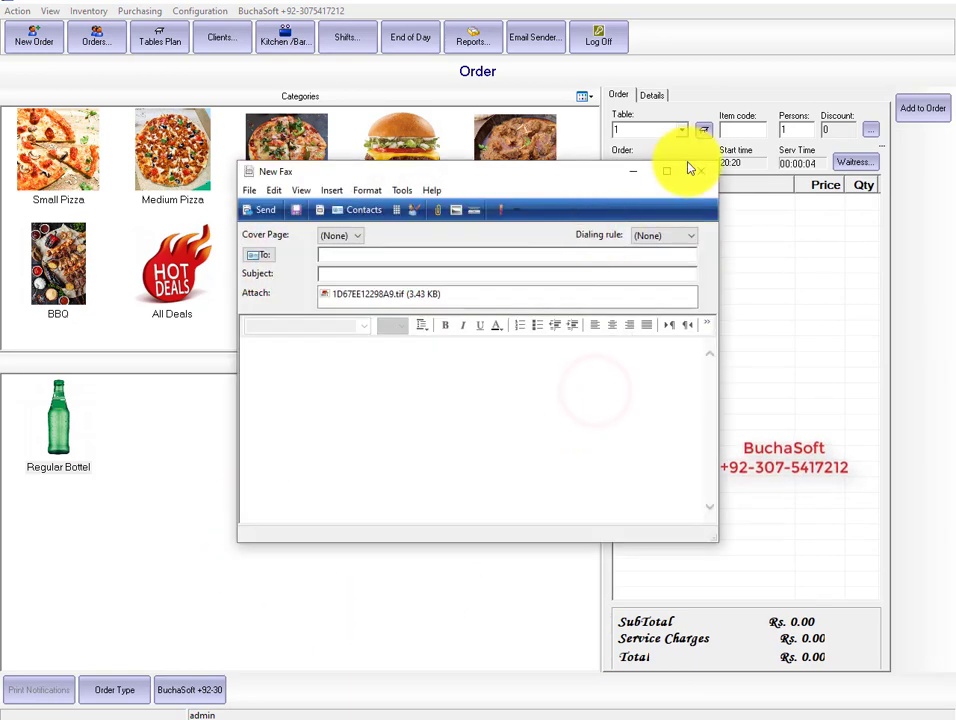
click(699, 170)
click(493, 396)
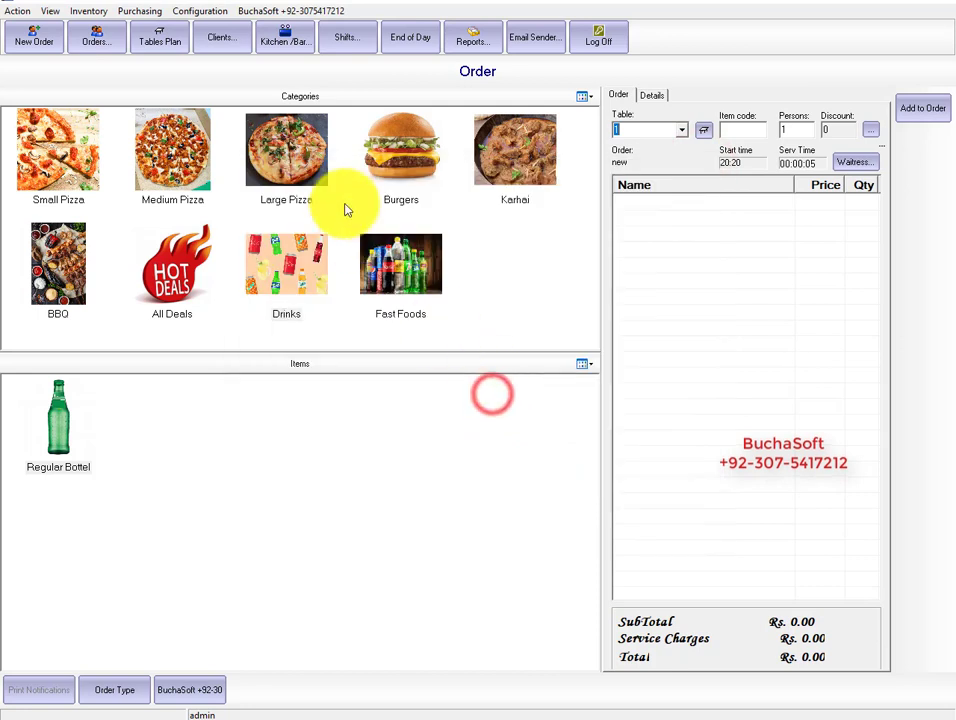
- Check the on-hand quantity of Regular Bottel in the physical inventory after the sale
click(88, 12)
click(92, 27)
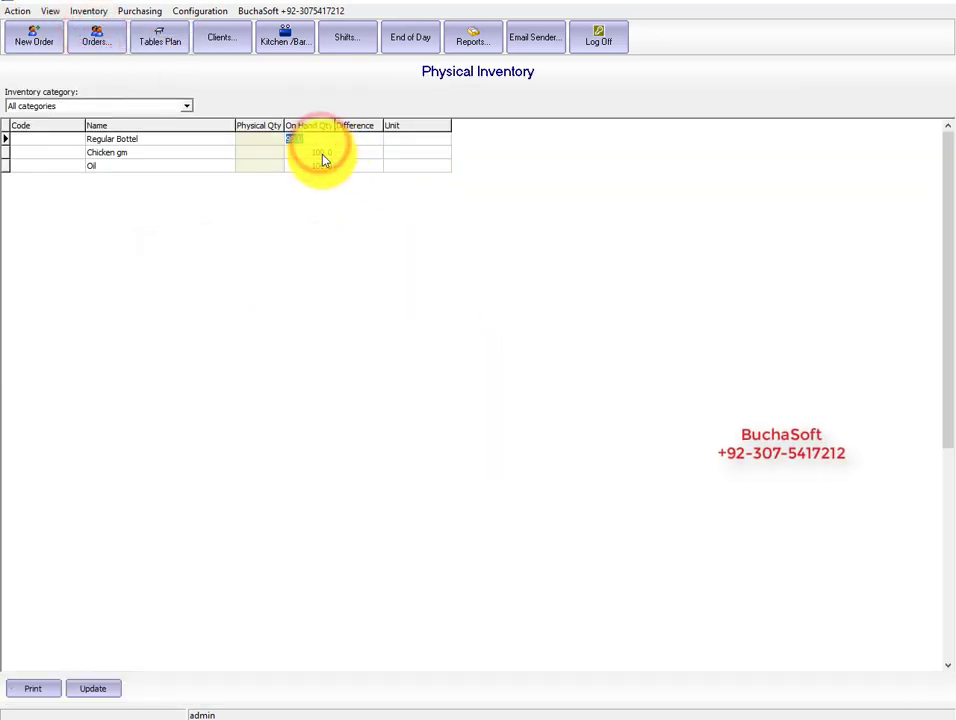
click(243, 271)
- Open the menu items and view the inventory, recipe and ingredient details of Chicken Fajita Medium Pizza
click(192, 10)
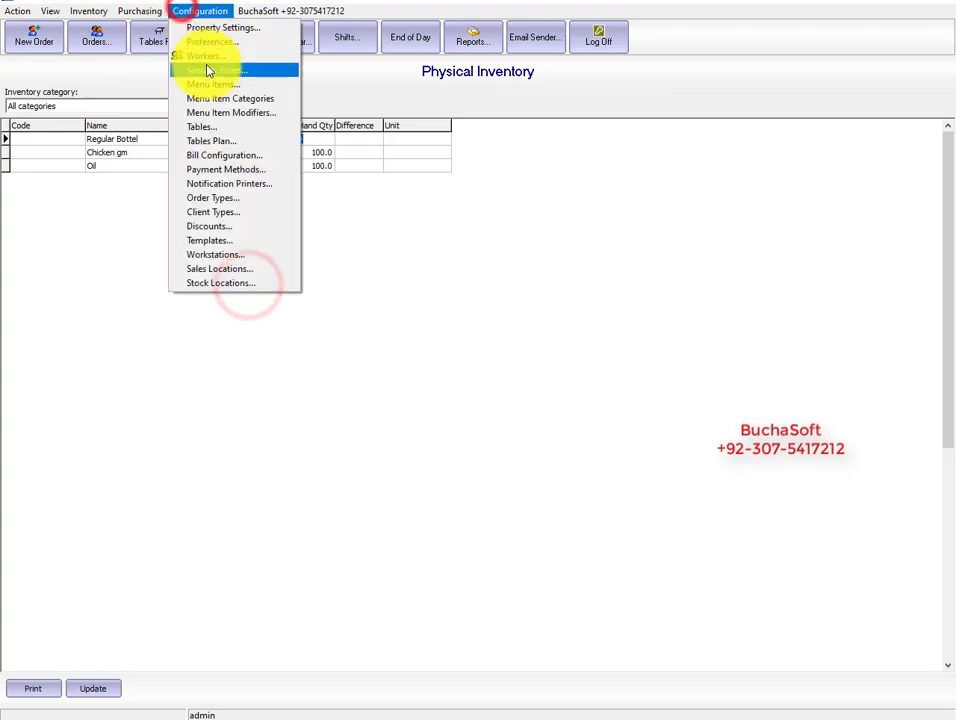
click(205, 84)
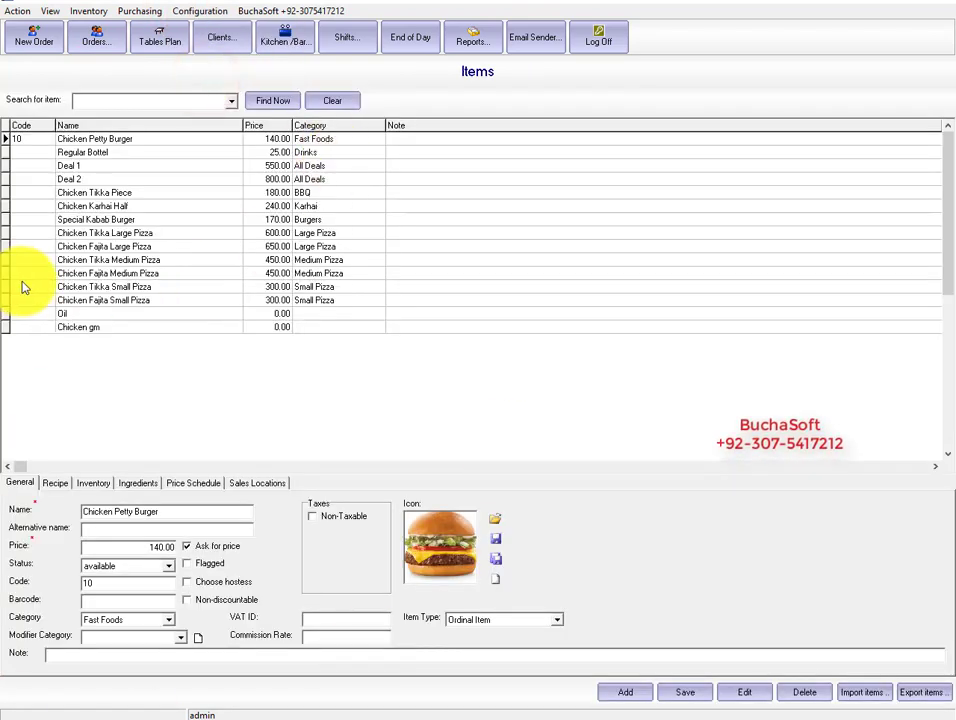
click(88, 275)
click(93, 483)
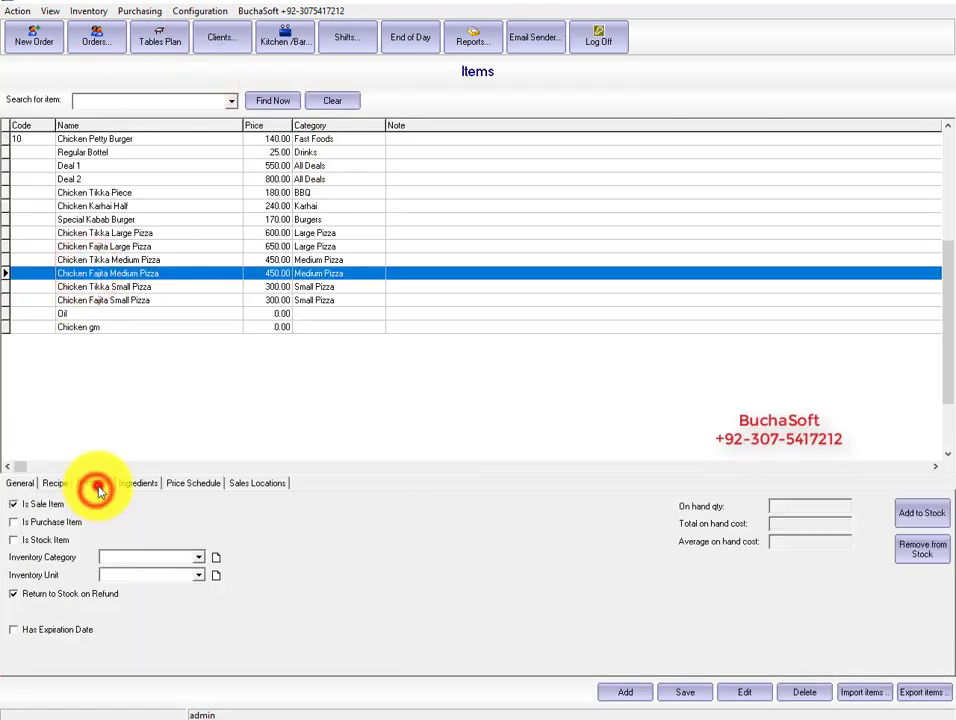
click(55, 483)
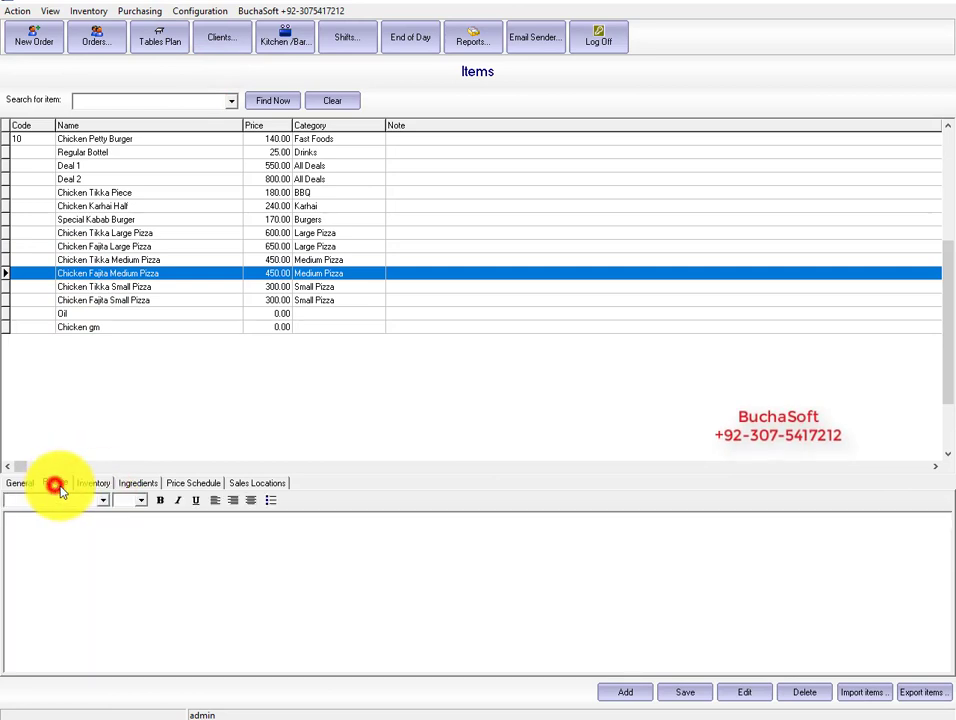
click(137, 484)
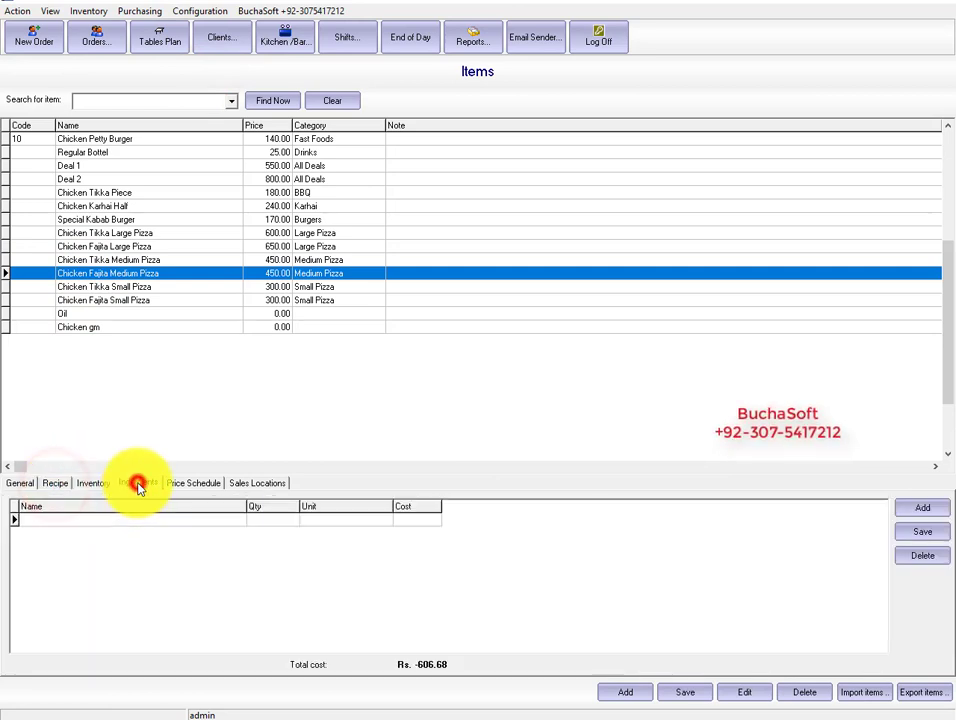
- Set the quantity of the Oil ingredient of Chicken Fajita Large Pizza to 10
scroll(132, 249, up, 3)
click(132, 248)
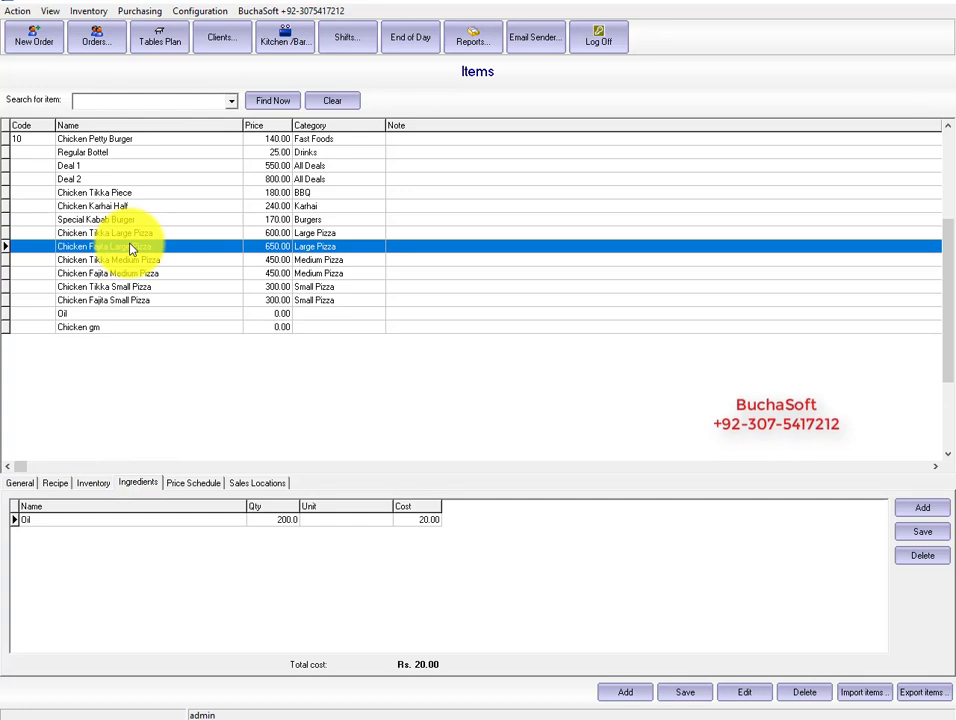
scroll(132, 249, up, 1)
scroll(132, 249, down, 1)
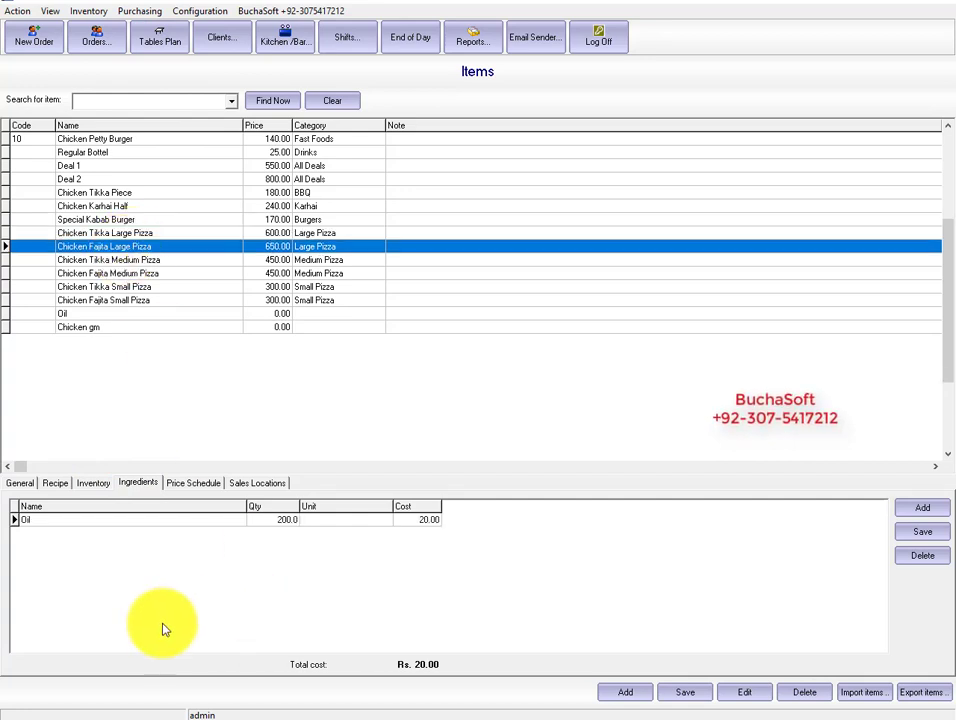
click(268, 522)
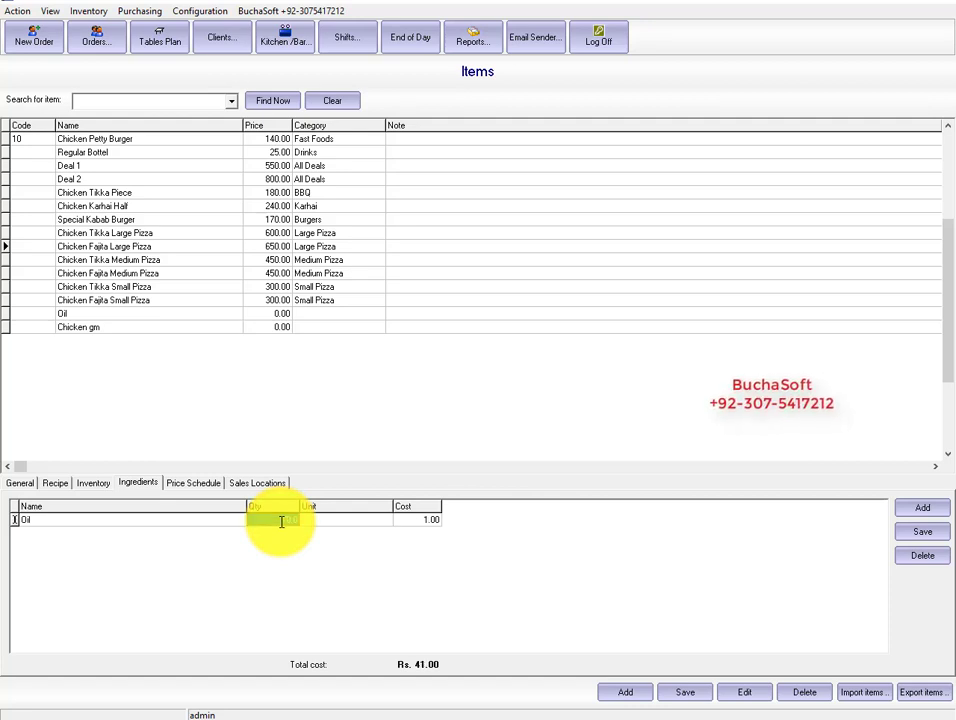
- Add Chicken gm to the large pizza's ingredients and set both the Chicken gm and Oil quantities to 10
click(924, 509)
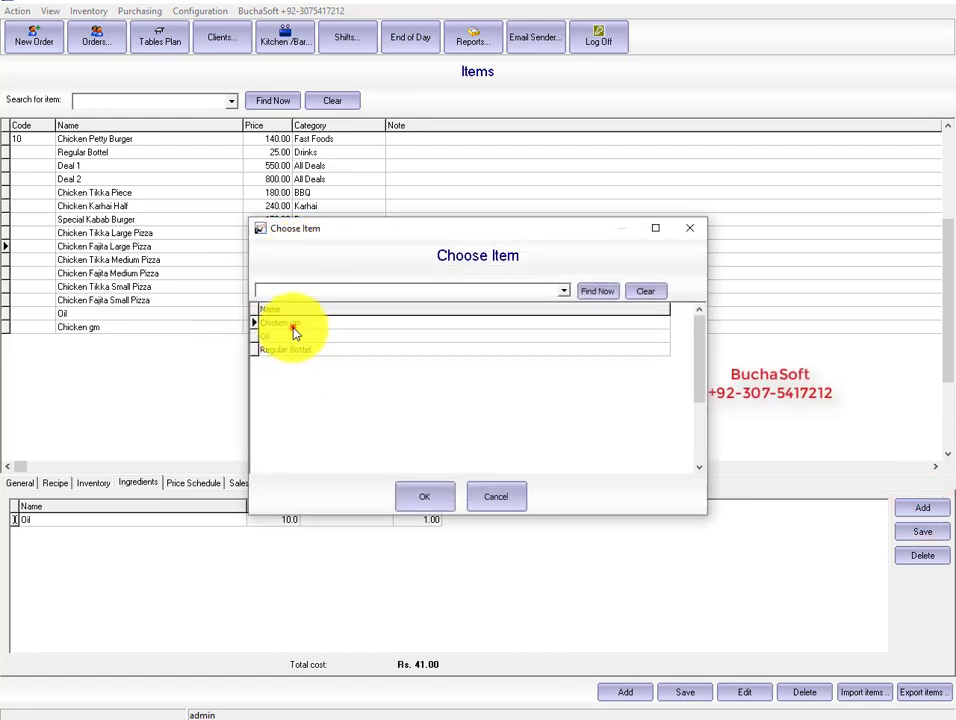
click(290, 323)
click(424, 496)
click(281, 533)
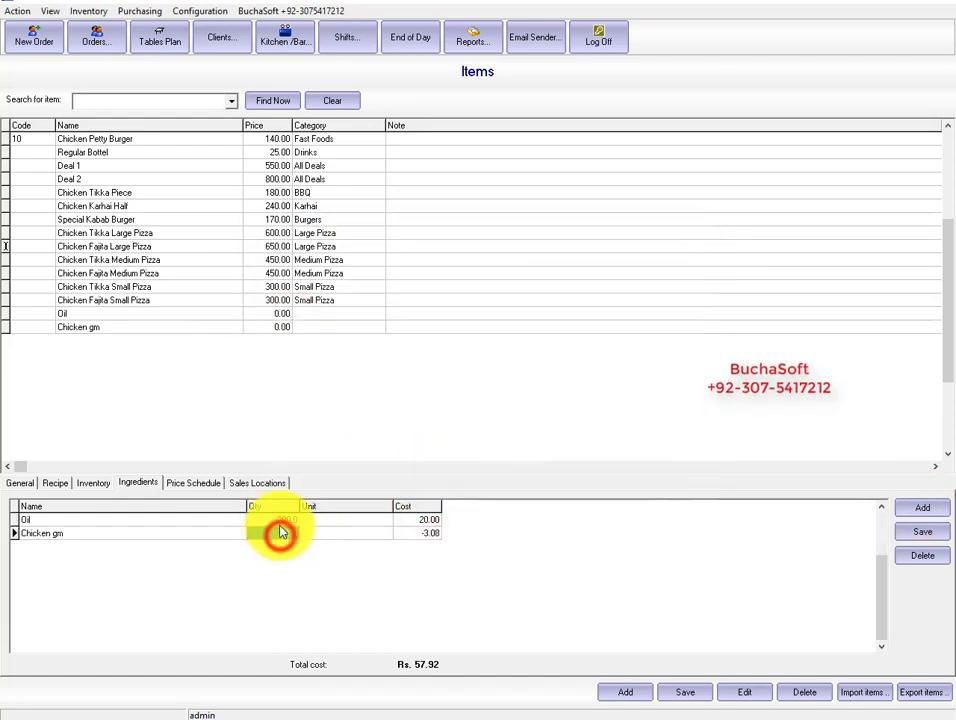
click(278, 522)
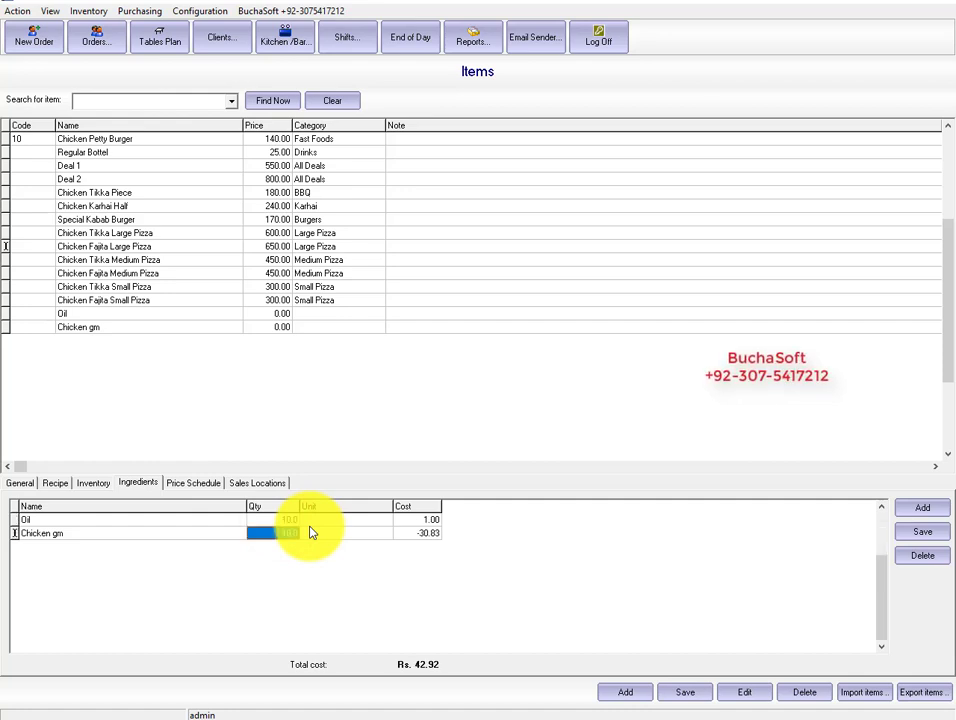
- Save the ingredient list and the Chicken Fajita Large Pizza item
click(908, 531)
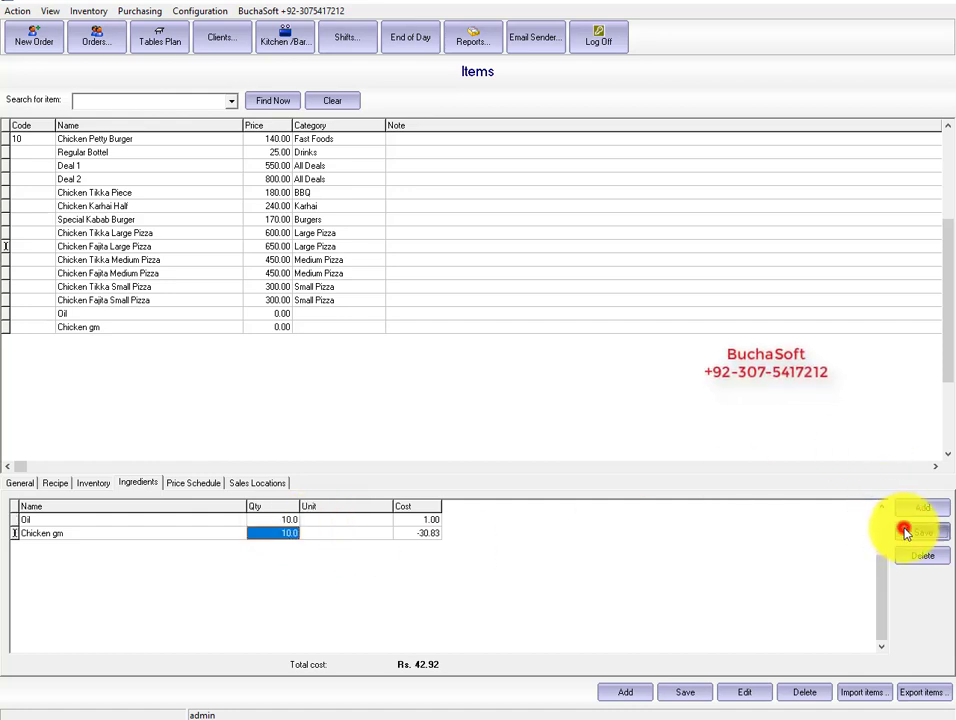
click(694, 694)
click(566, 363)
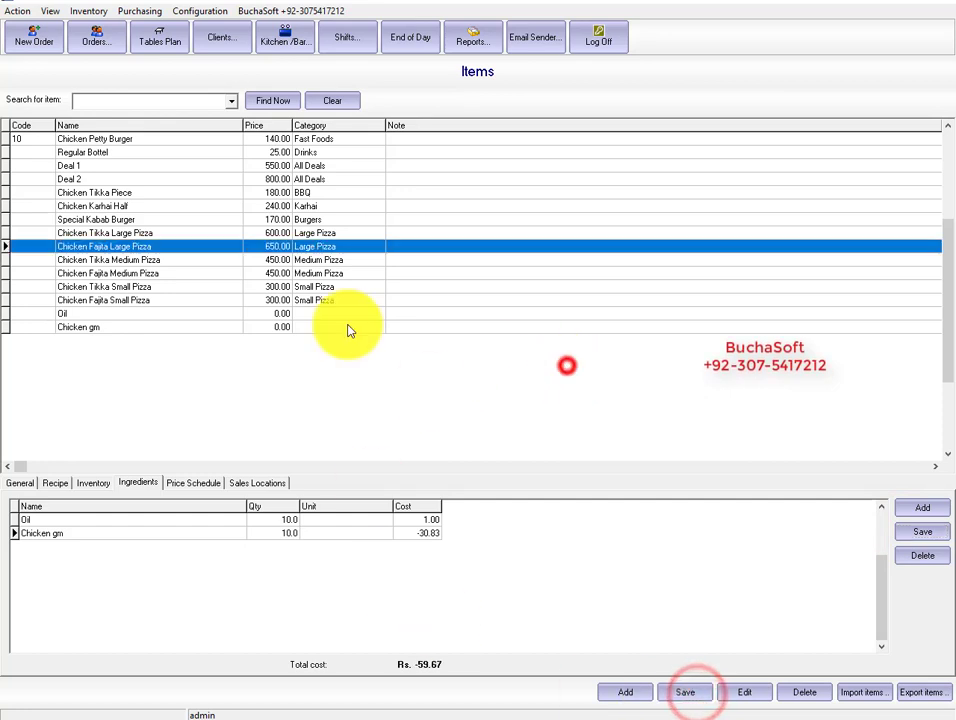
- Check the on-hand quantities of Chicken gm and Oil in the physical inventory
click(88, 11)
click(96, 25)
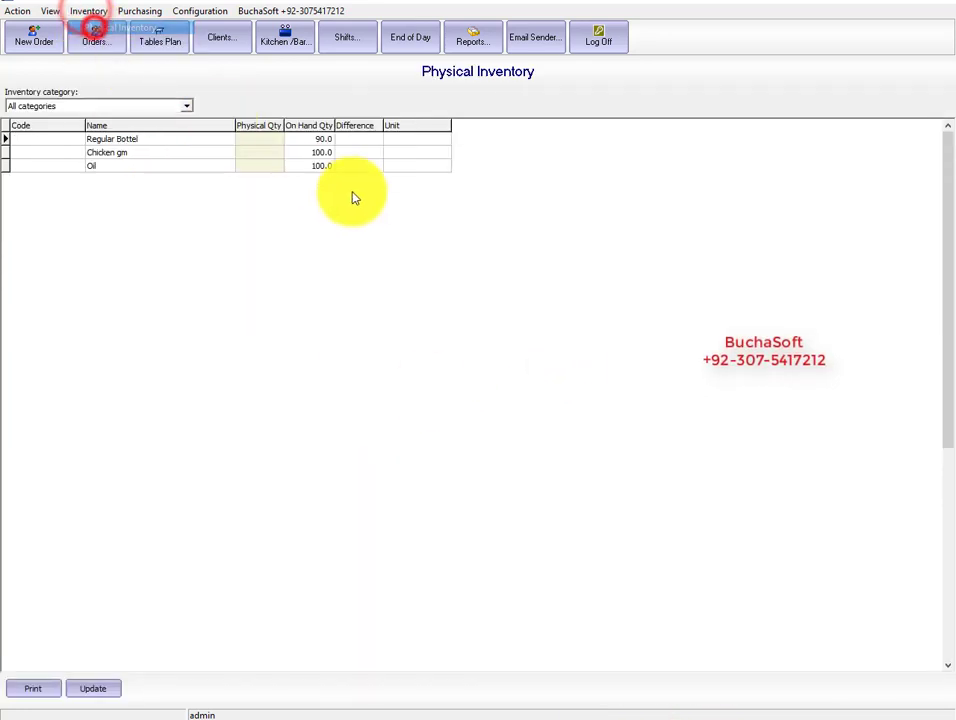
click(320, 153)
click(317, 165)
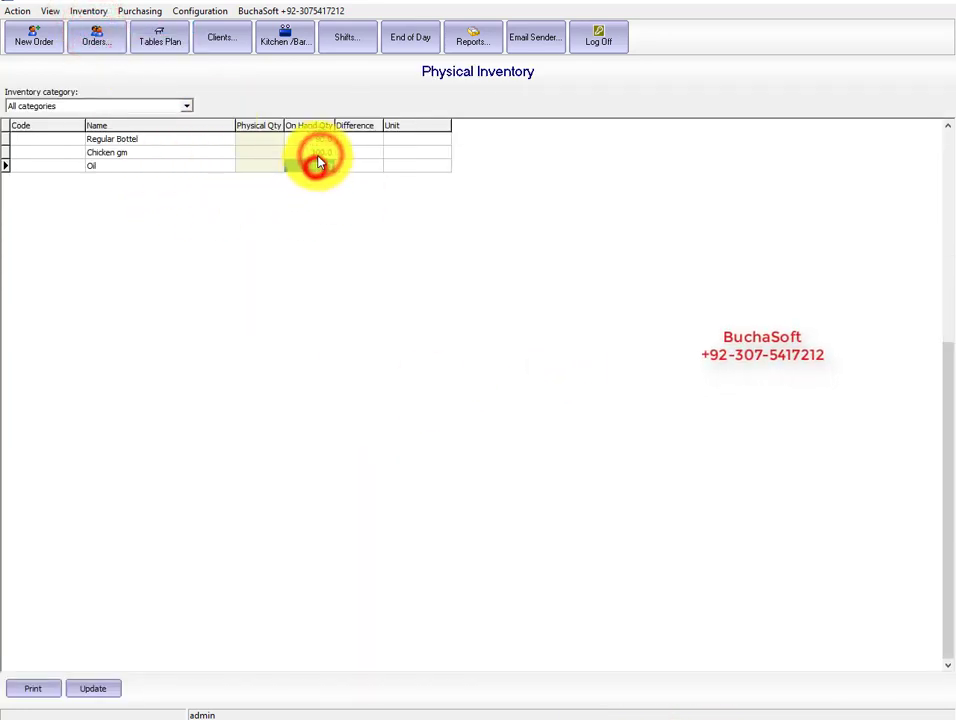
click(316, 153)
- Set the Chicken gm and Oil ingredient quantities of the Chicken Petty Burger menu item to 10 and save the item
click(195, 11)
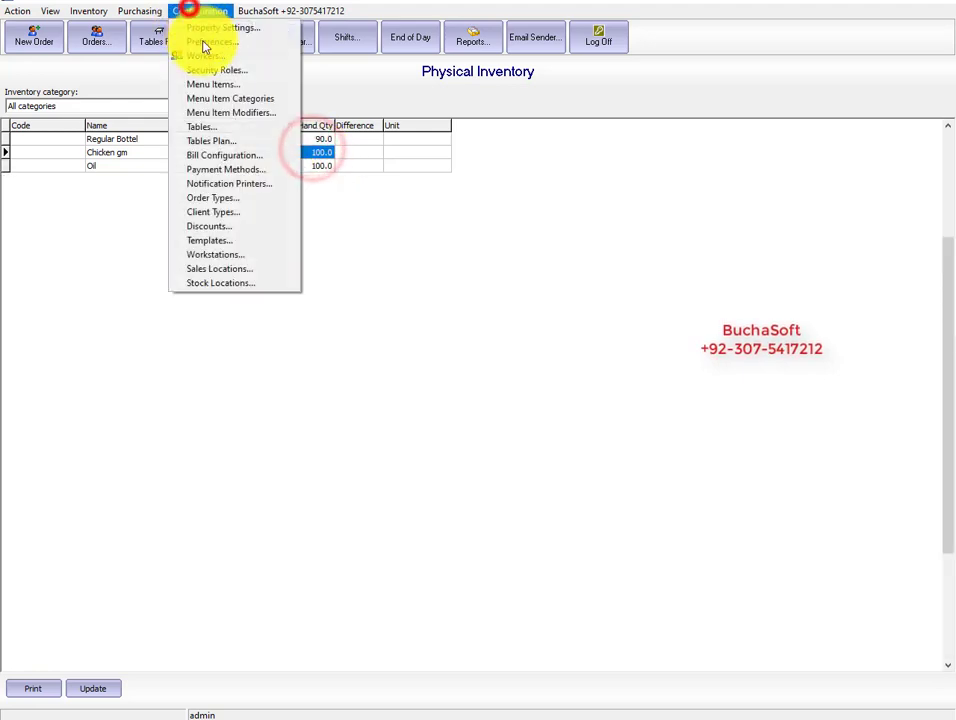
click(209, 85)
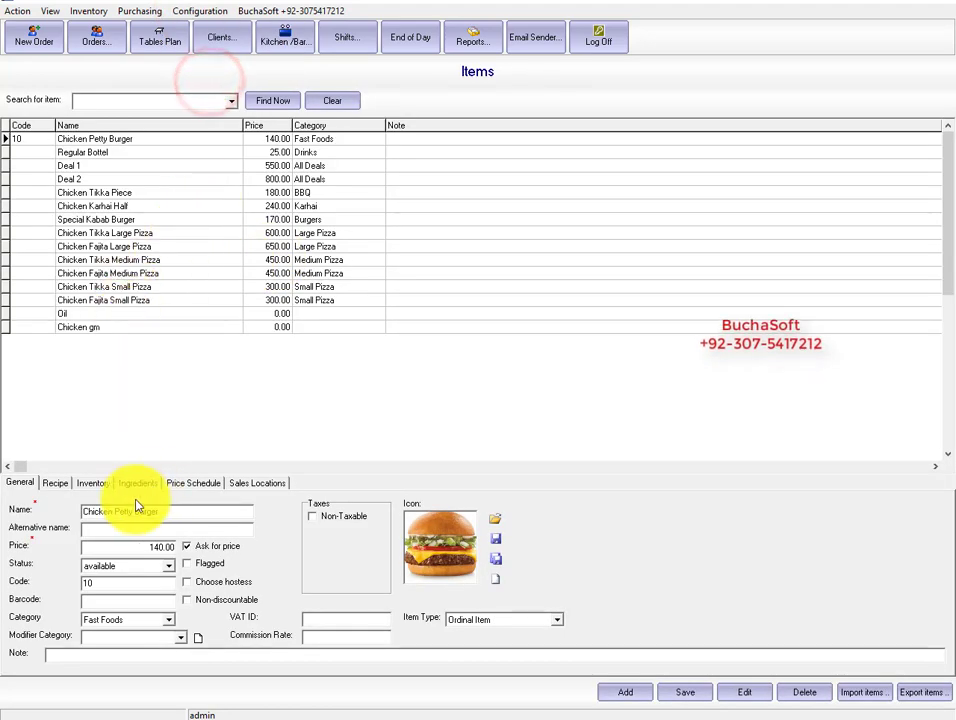
click(80, 484)
click(58, 484)
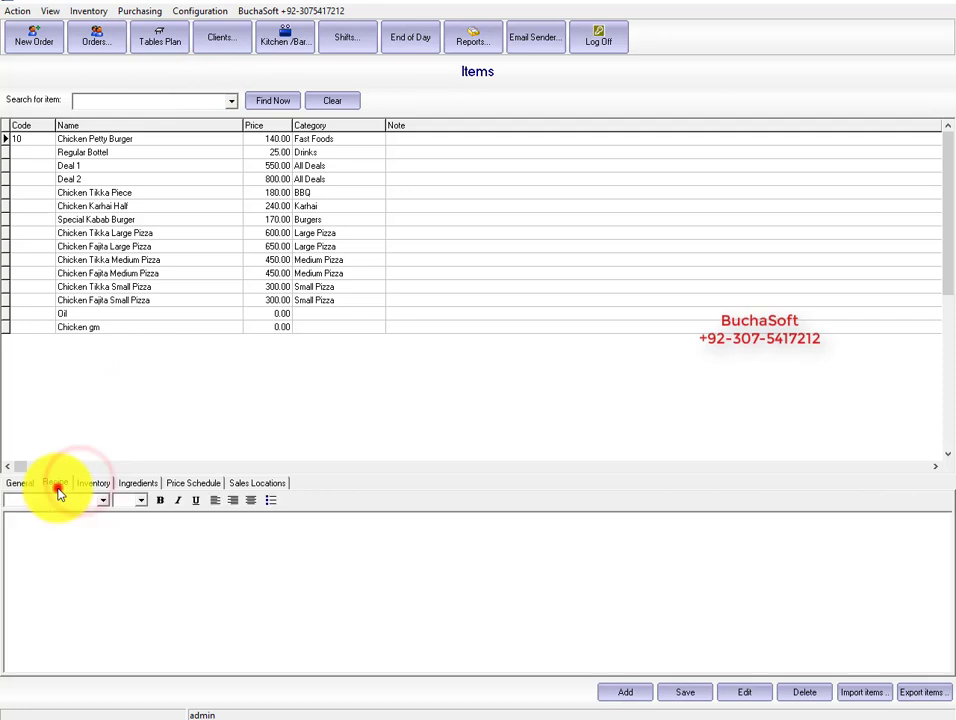
click(127, 485)
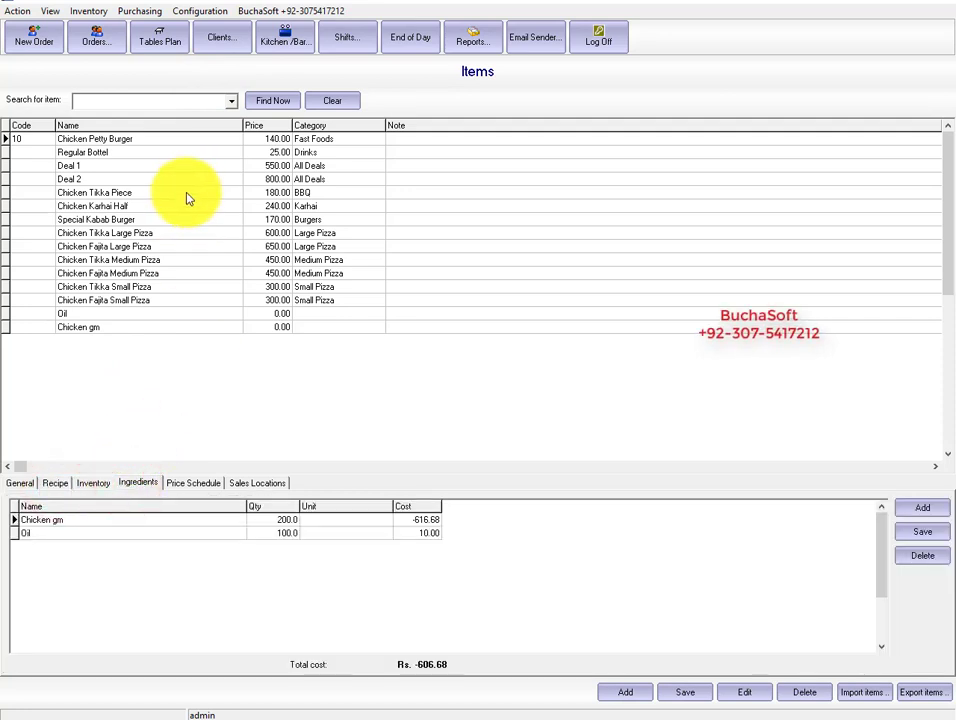
click(29, 142)
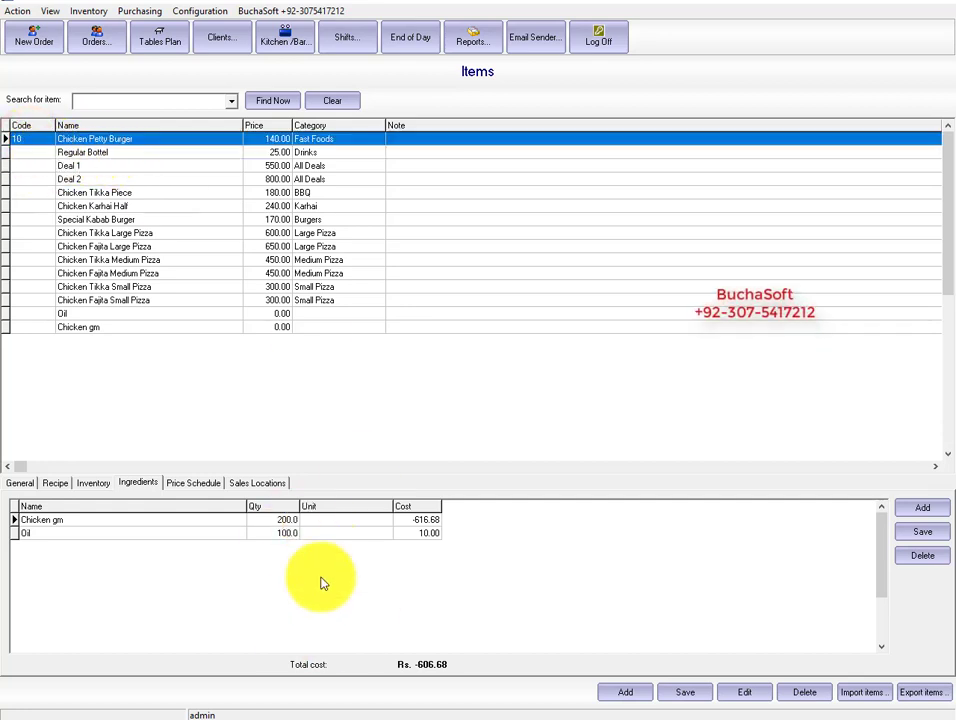
click(279, 520)
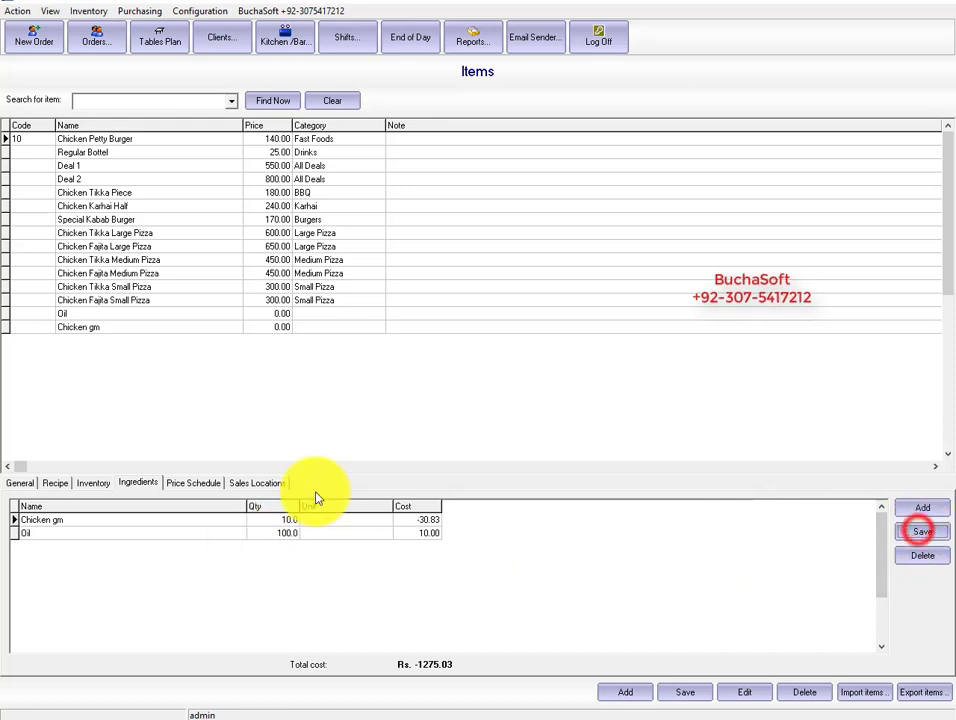
click(283, 533)
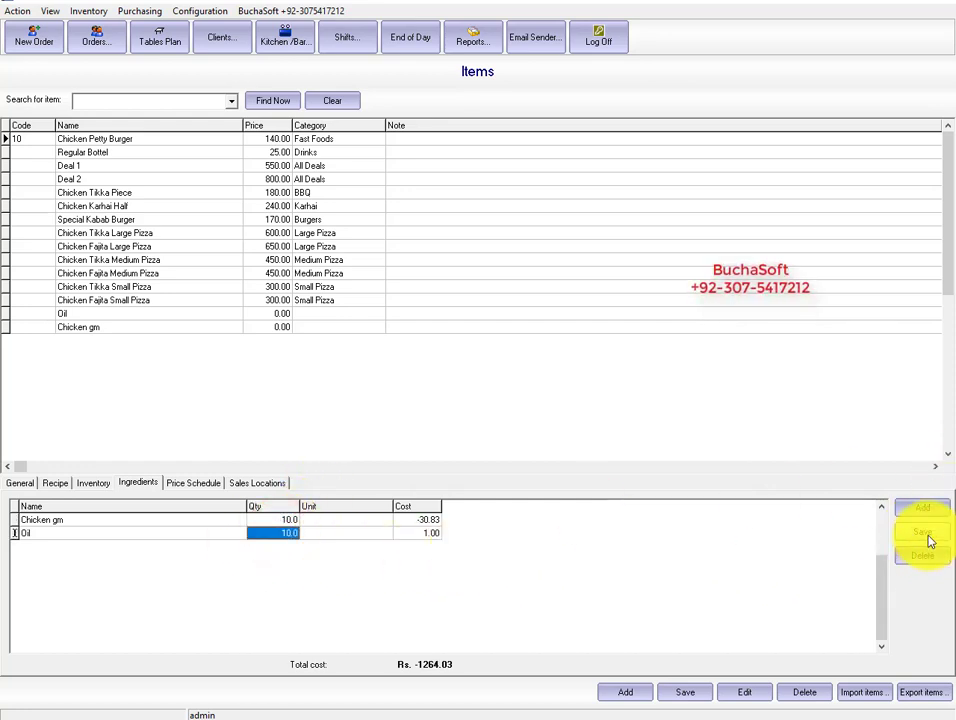
click(688, 692)
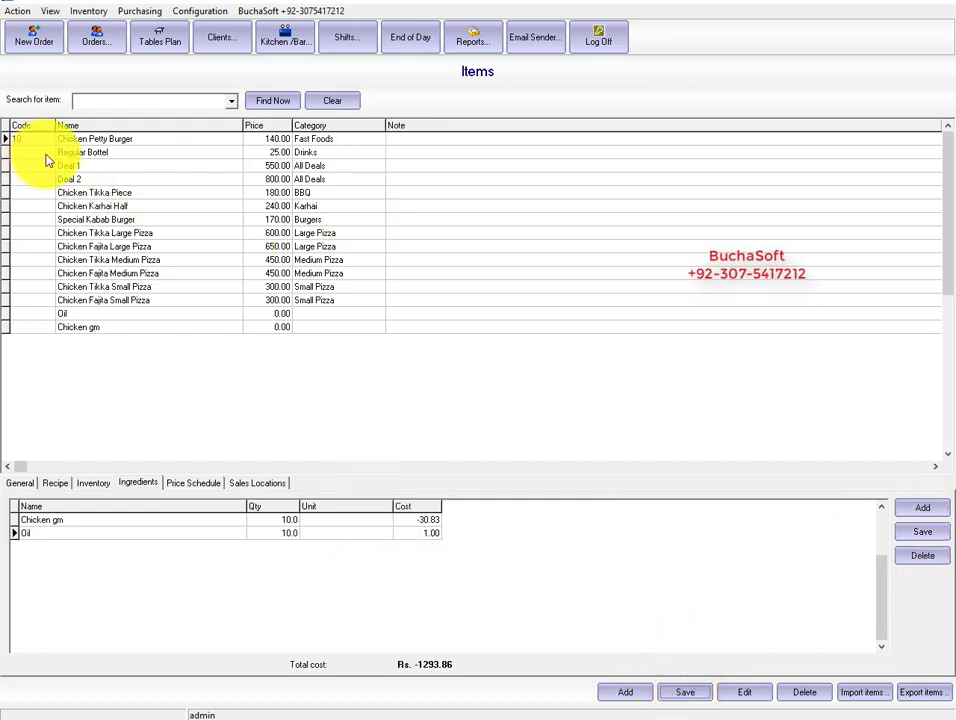
- Reopen the menu items and check the ingredient quantities saved for Chicken Petty Burger
click(186, 11)
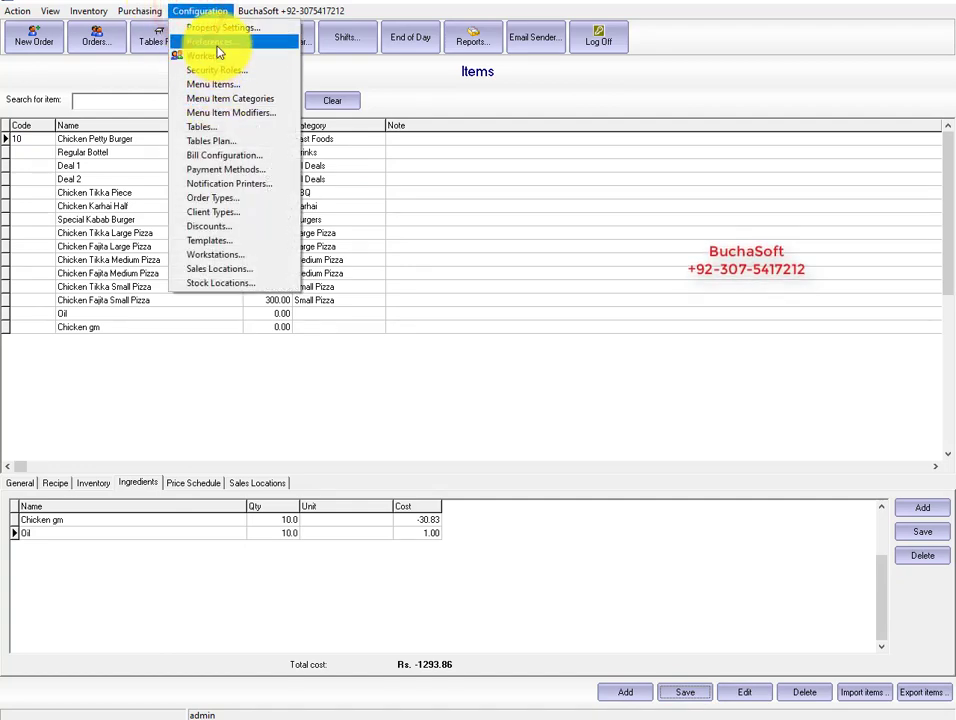
click(215, 84)
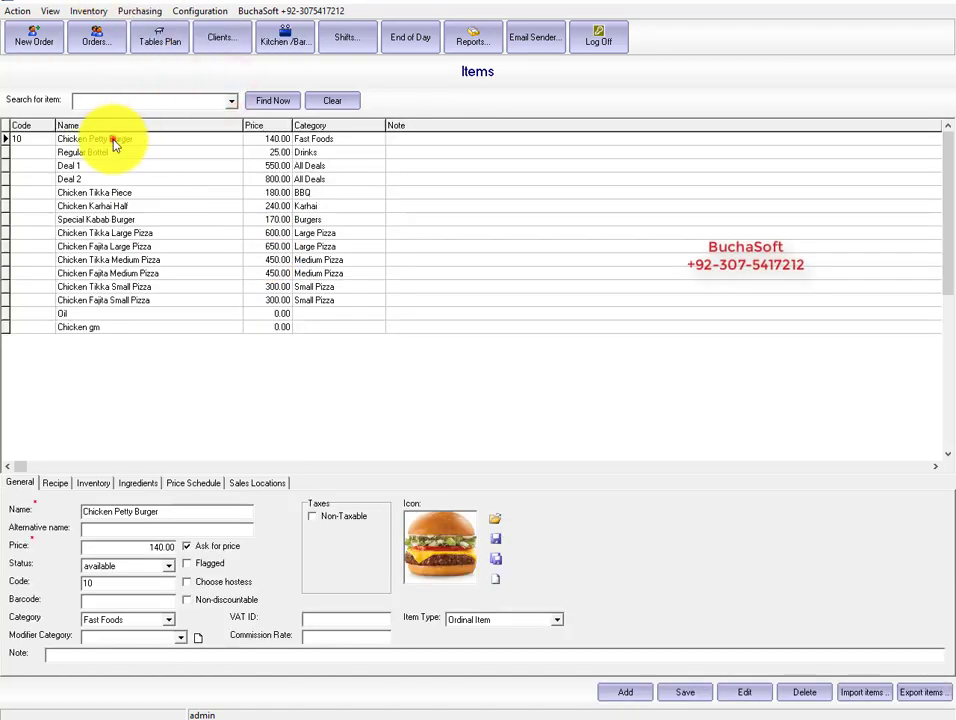
click(112, 139)
click(98, 483)
click(58, 483)
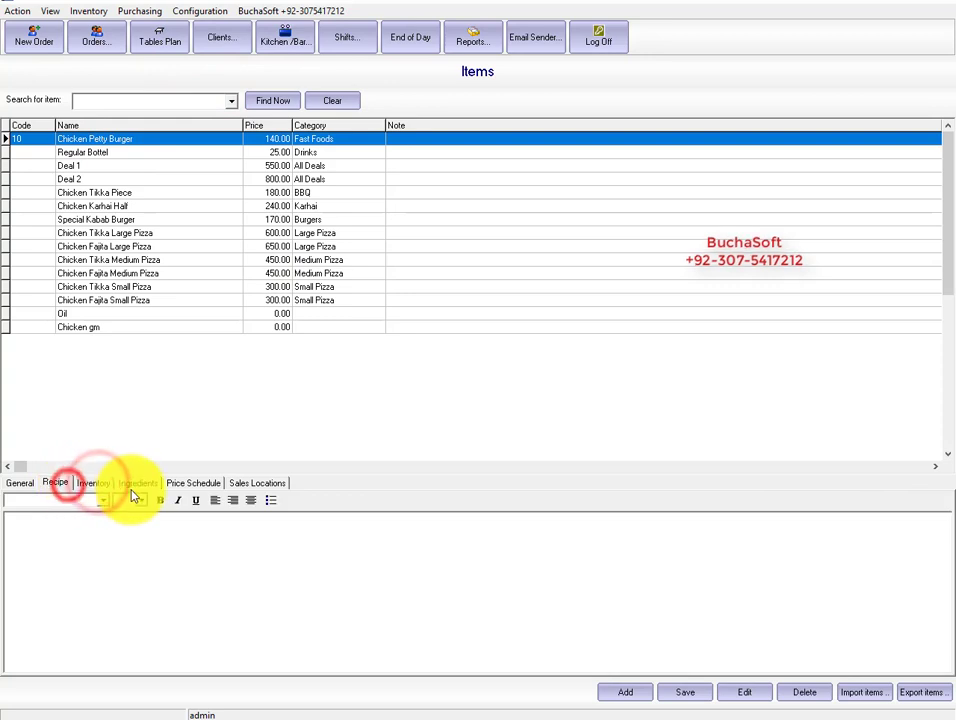
click(136, 484)
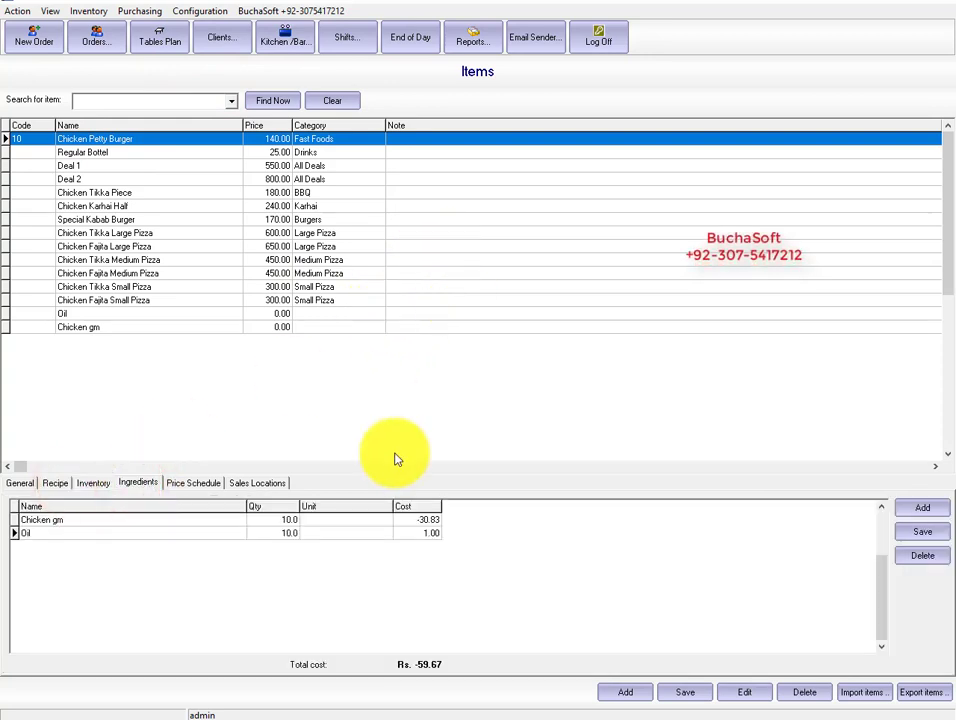
- Start a new order for table 1
click(38, 38)
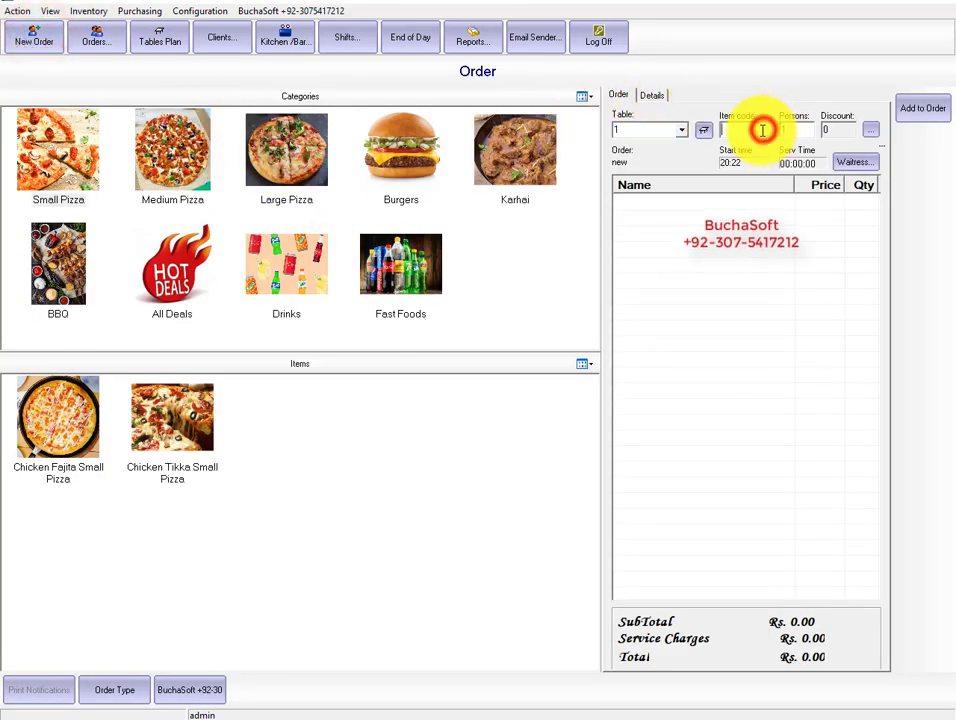
- Try adding the Chicken Petty Burger to the order by its item code at 140.00, and remove it again
text(11)
key(Return)
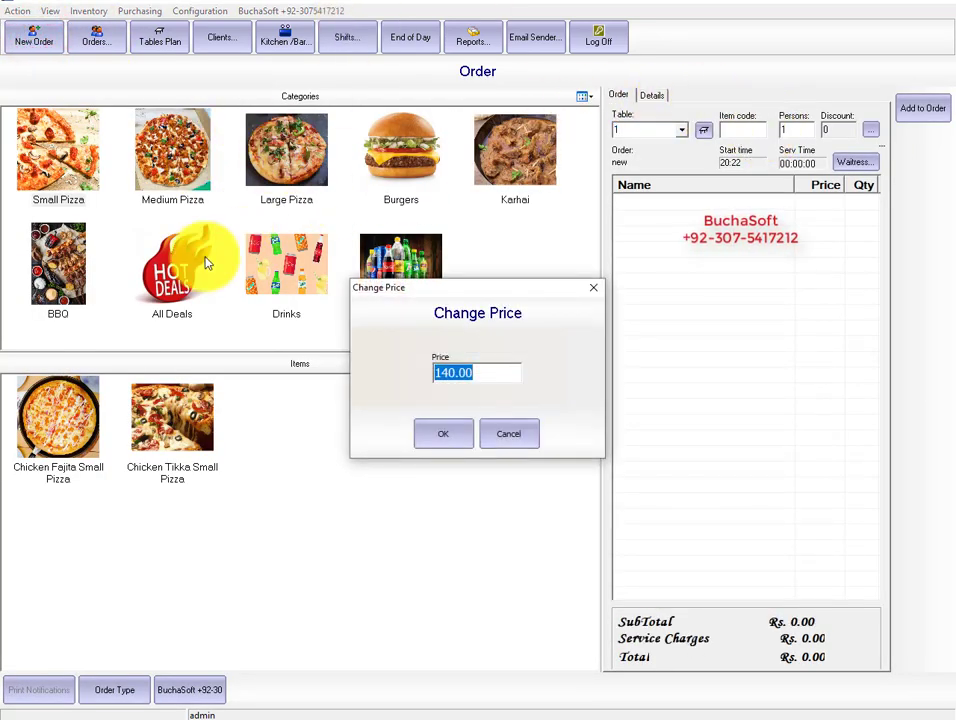
click(437, 436)
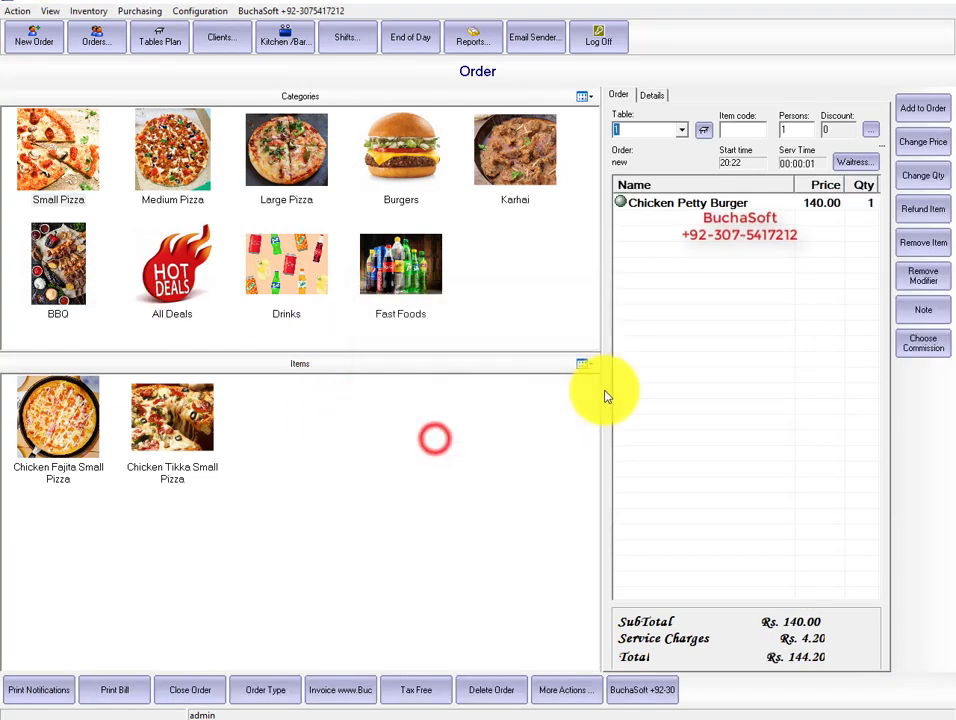
right_click(733, 205)
click(751, 214)
- Look through the order's menu categories to find where the Chicken Petty Burger is listed
click(408, 163)
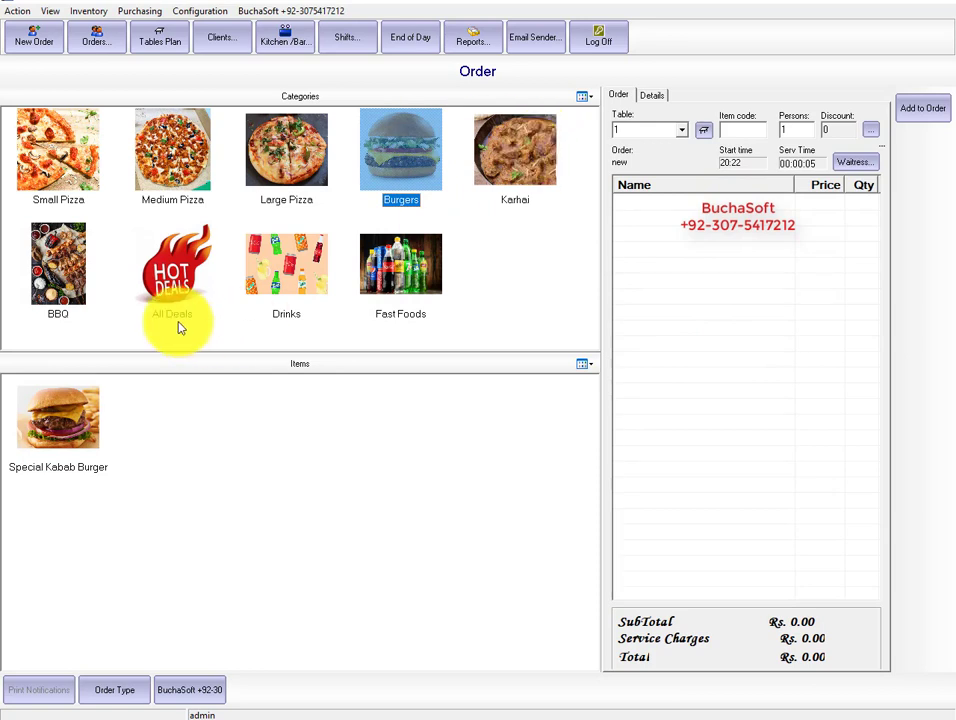
click(195, 290)
click(271, 277)
click(78, 263)
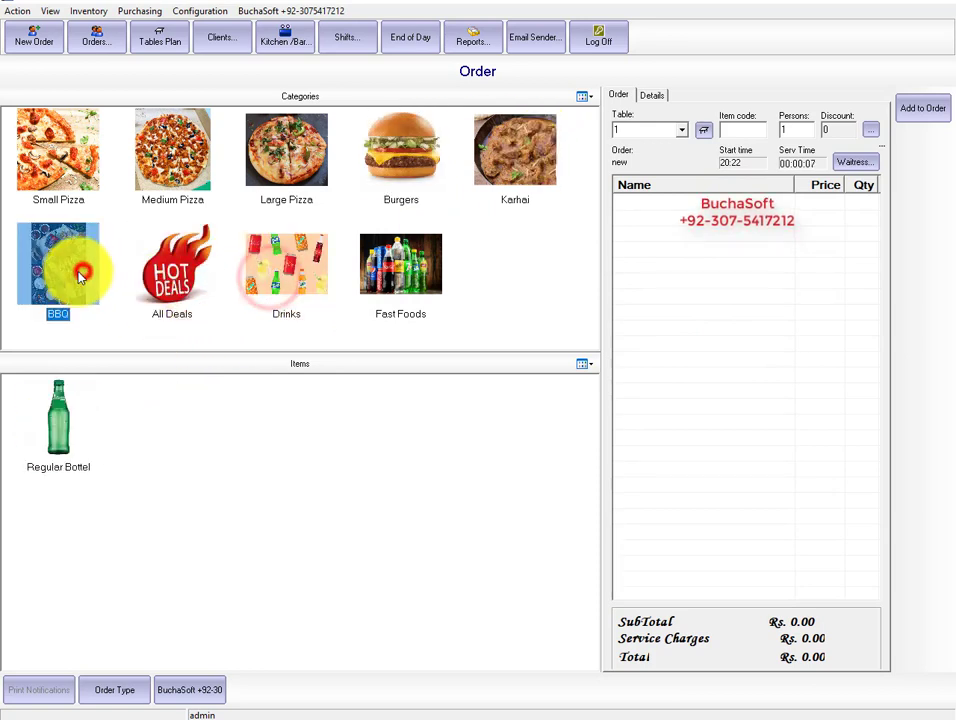
click(45, 180)
click(174, 154)
click(280, 152)
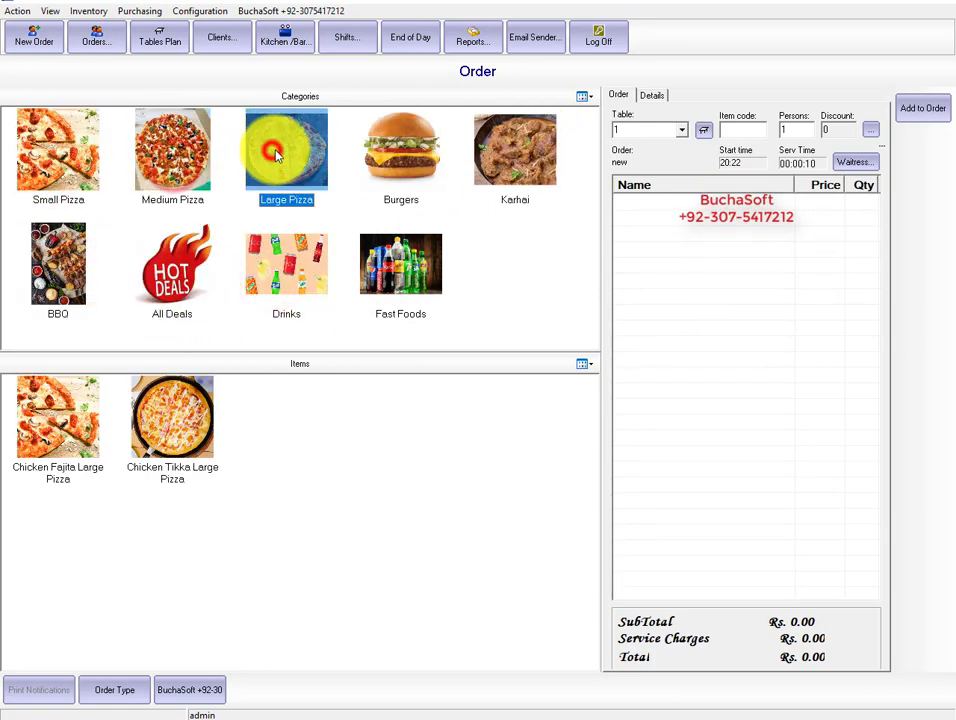
click(390, 155)
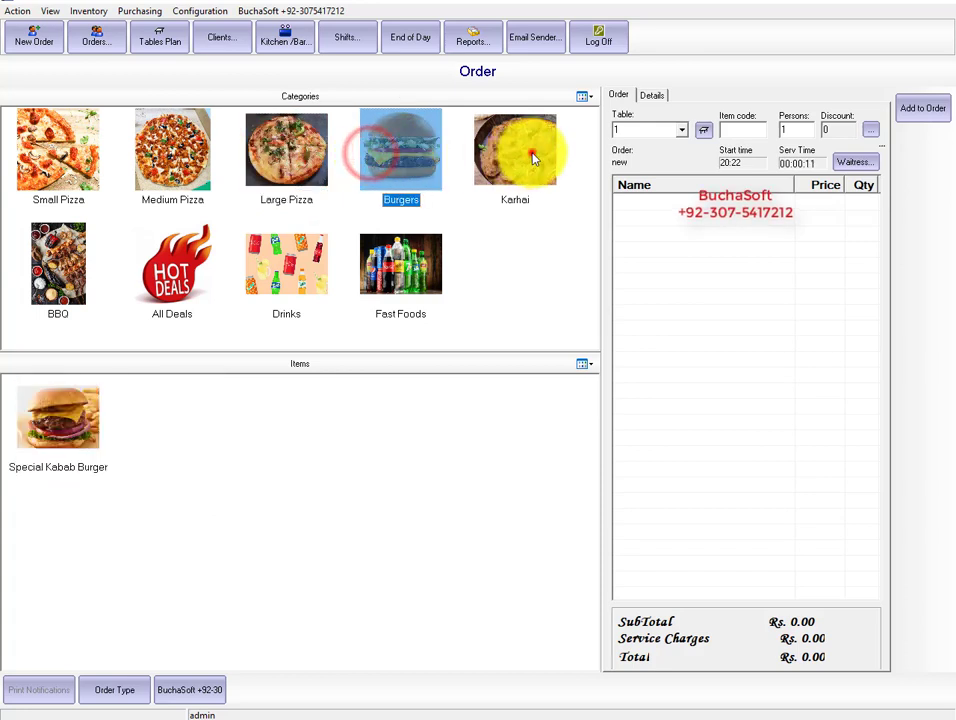
click(525, 155)
click(405, 266)
click(275, 266)
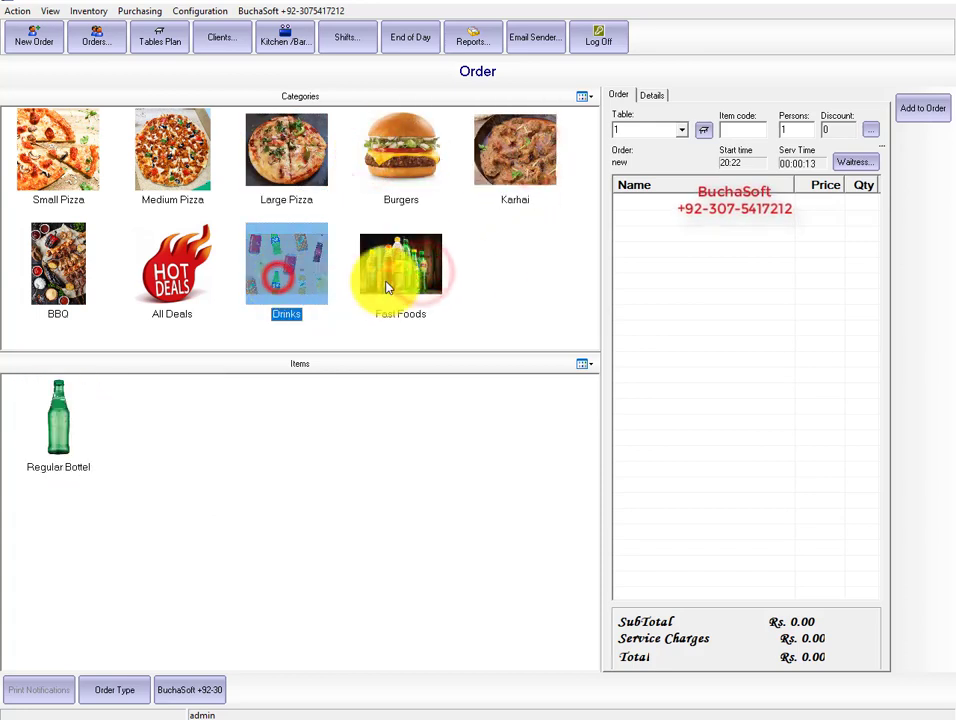
- Add one Chicken Petty Burger from the Fast Foods category to the order at a price of 140.00
click(400, 265)
click(66, 430)
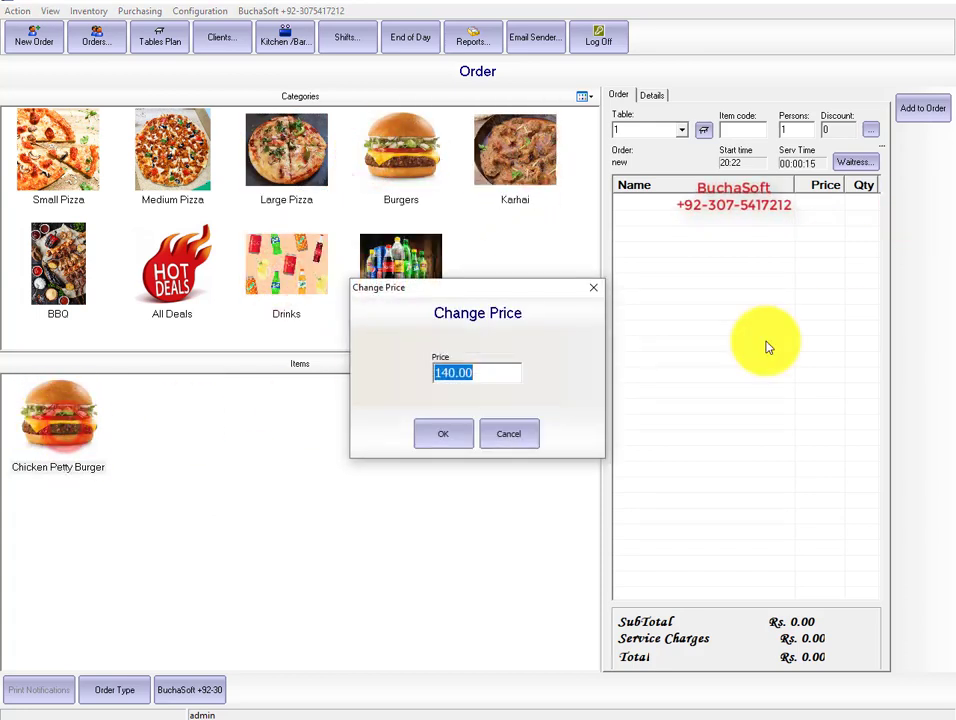
click(446, 437)
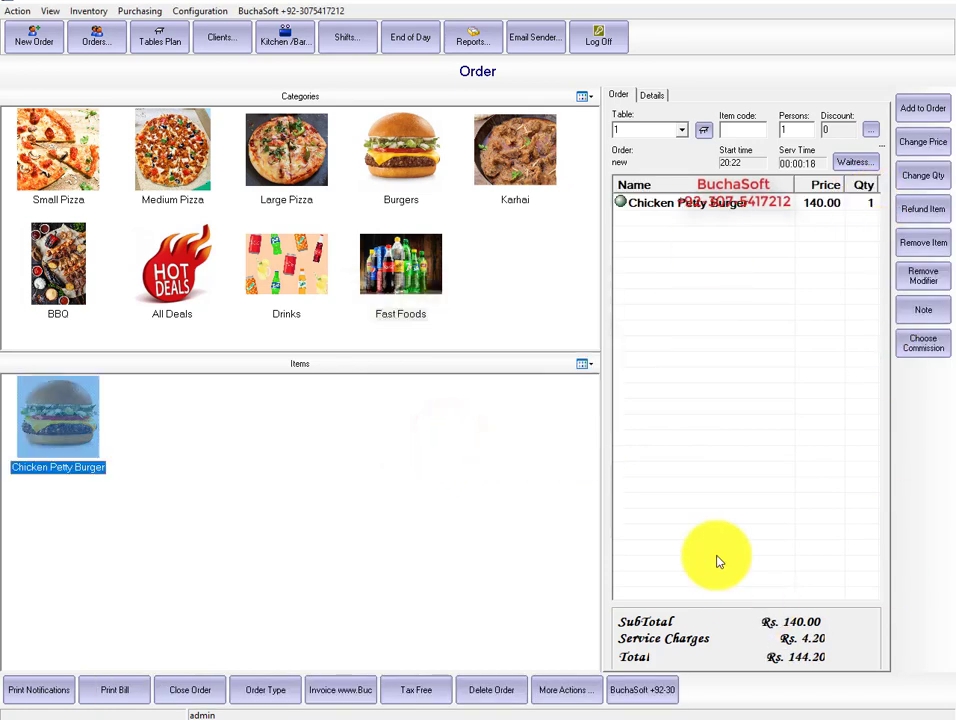
- Close the Chicken Petty Burger order with the order type Dine In
click(190, 689)
click(397, 342)
click(438, 464)
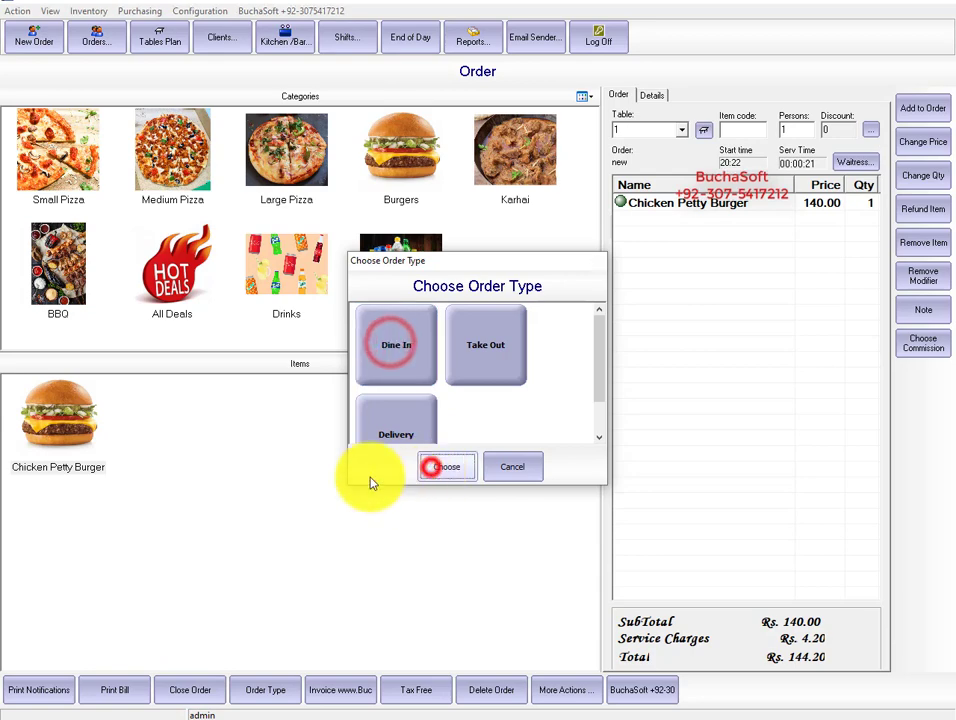
click(390, 476)
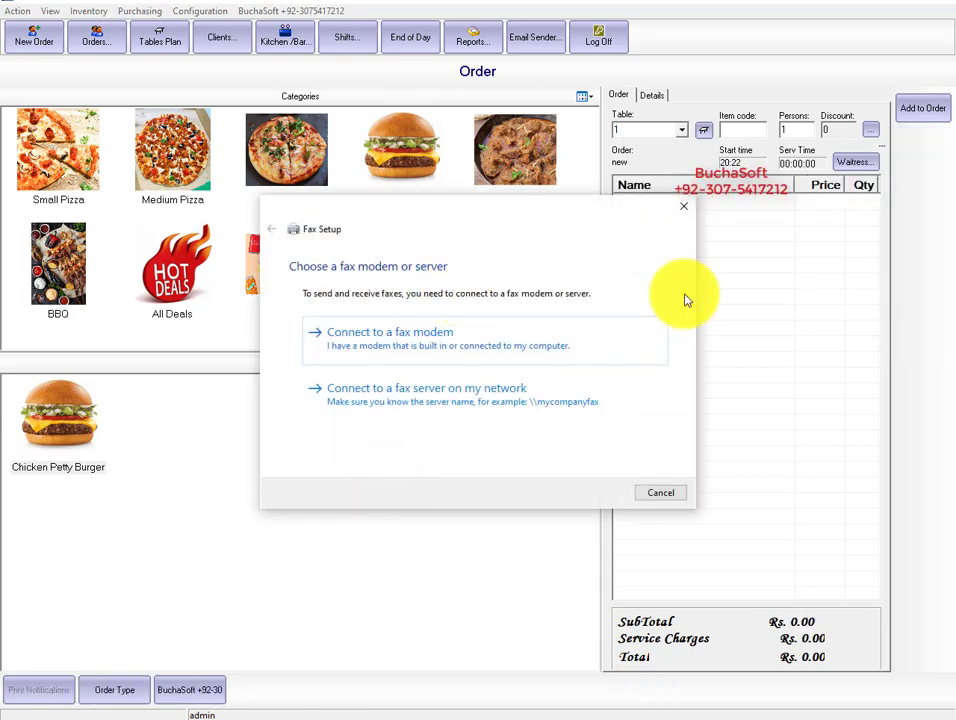
- Dismiss the fax setup and close the new fax message without saving it
click(693, 215)
click(592, 395)
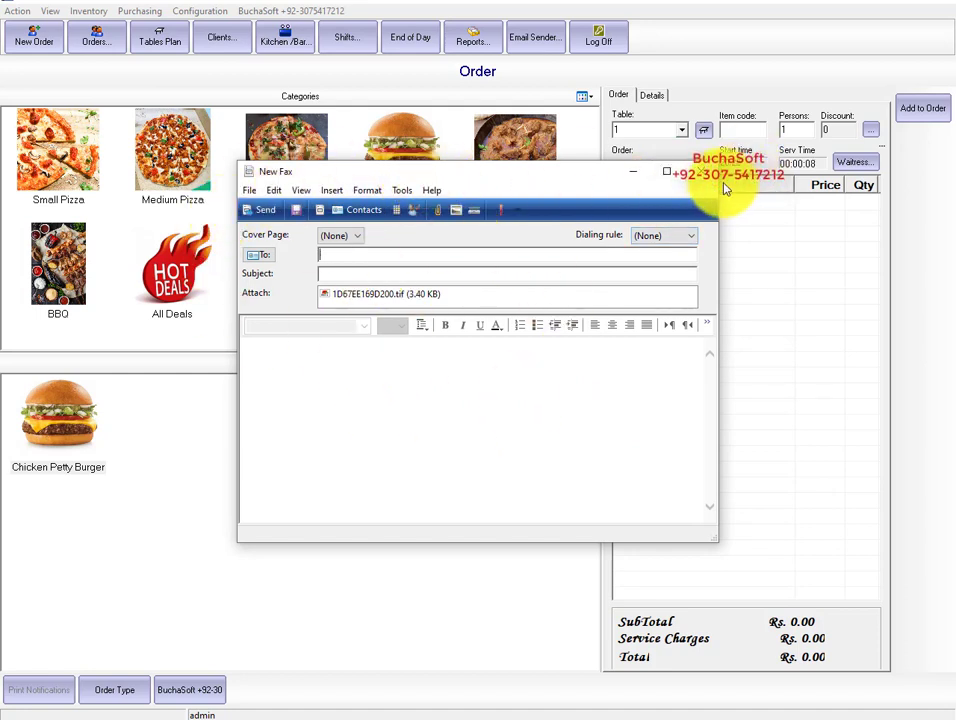
click(701, 172)
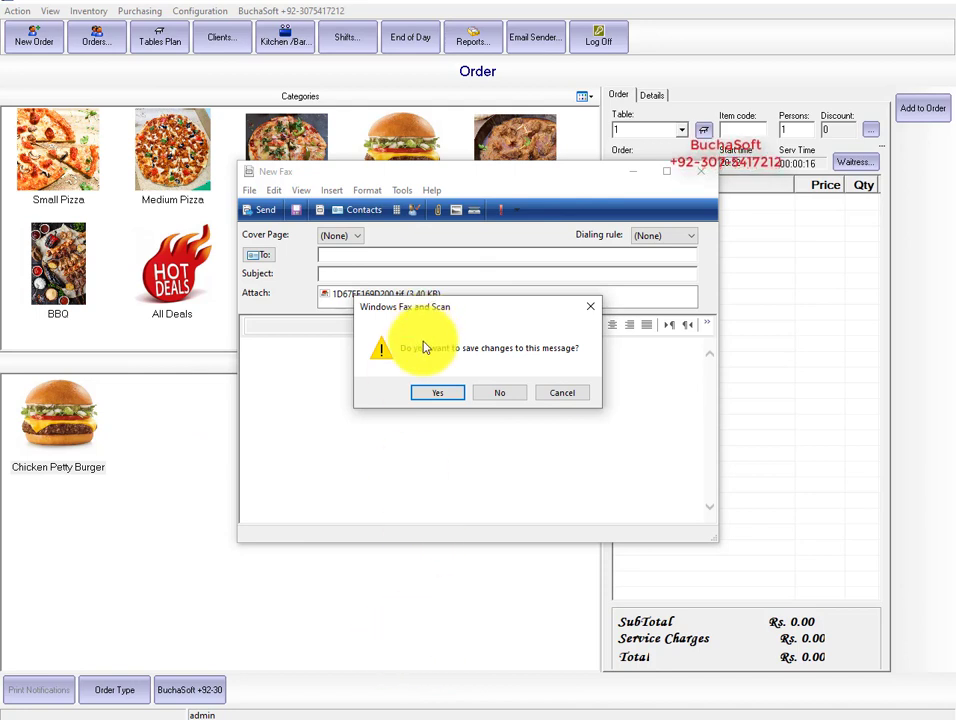
click(500, 393)
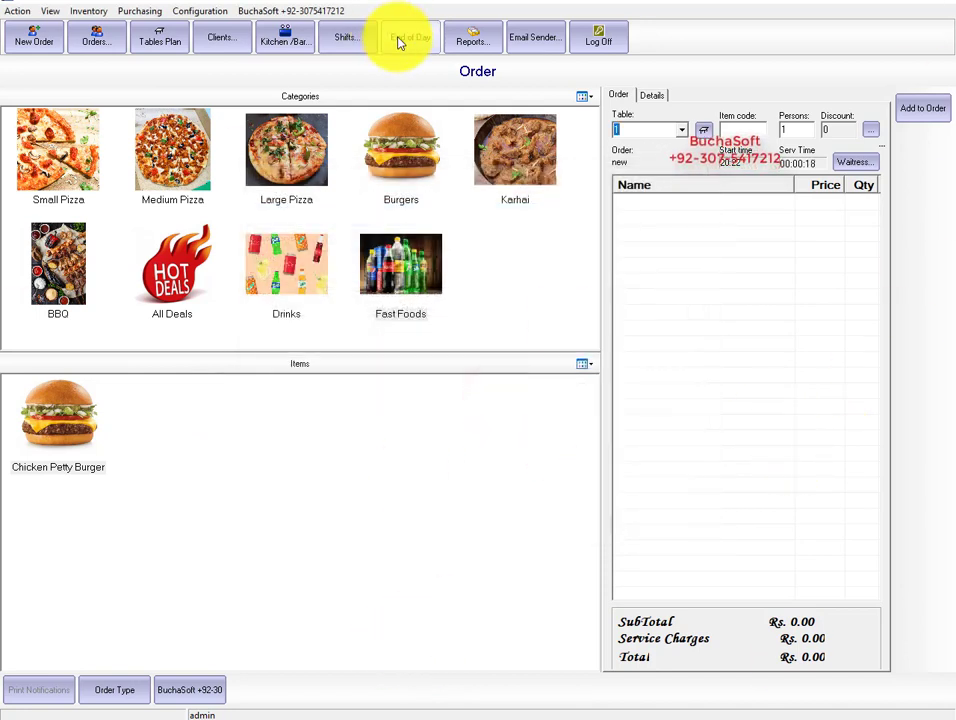
- Check the on-hand quantities of Chicken gm and Oil in the physical inventory following the burger order
click(80, 11)
click(92, 29)
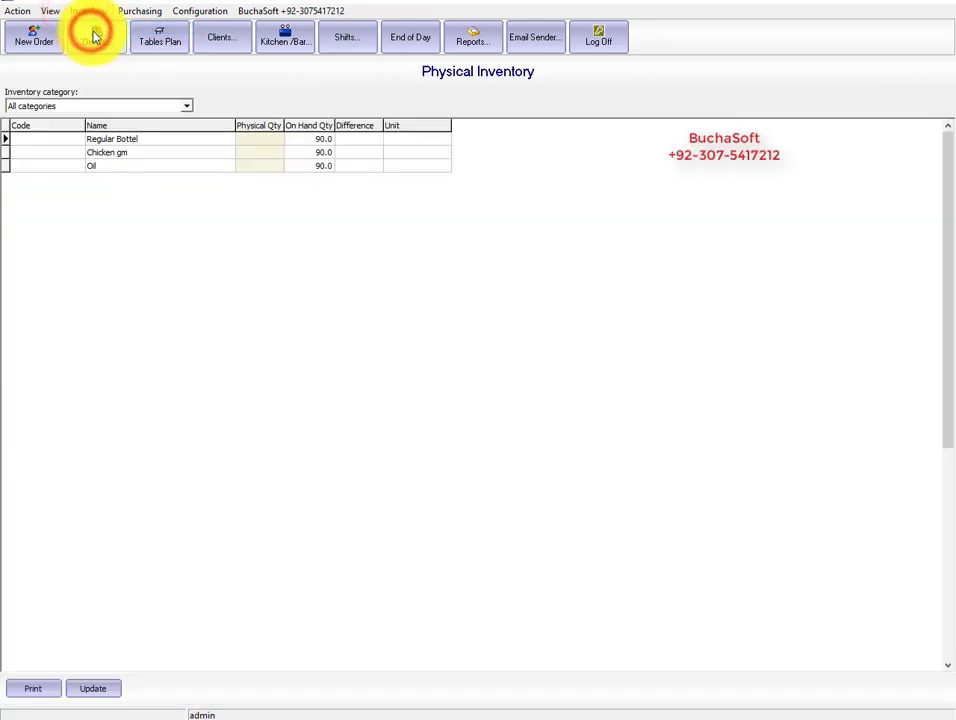
click(323, 153)
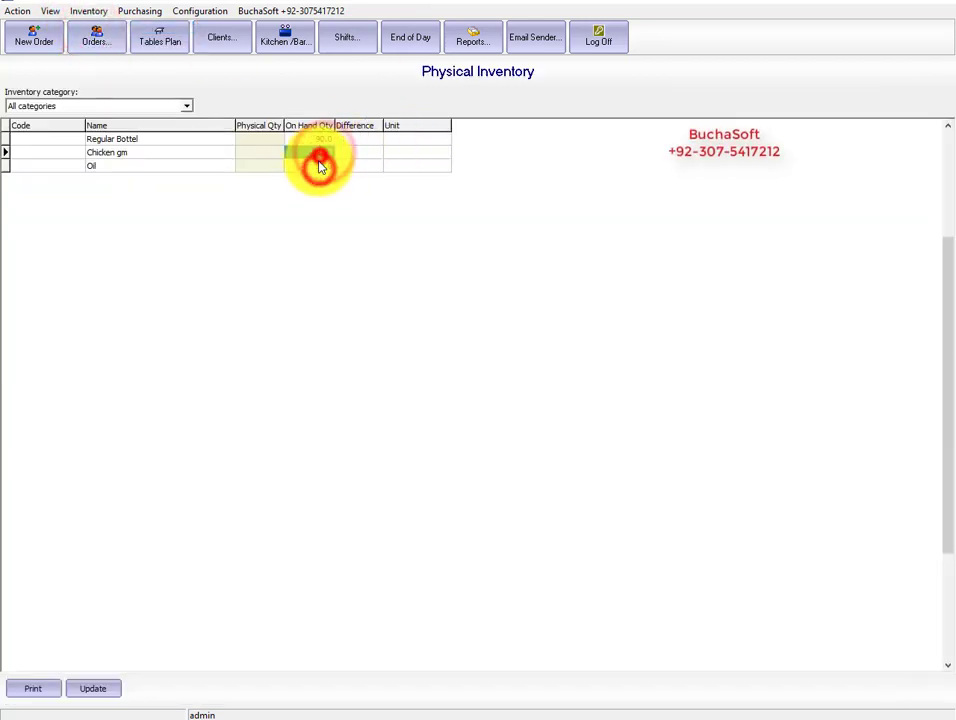
click(318, 166)
click(318, 154)
click(318, 168)
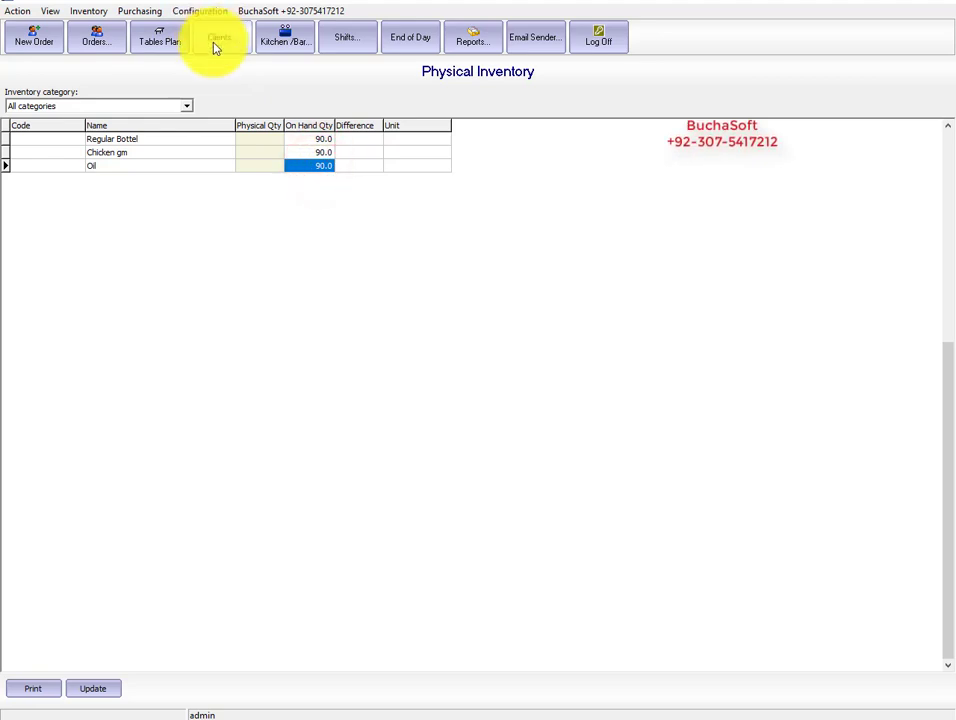
- Review the Chicken gm and Oil quantities in the Chicken Petty Burger's ingredient list
click(203, 12)
click(210, 84)
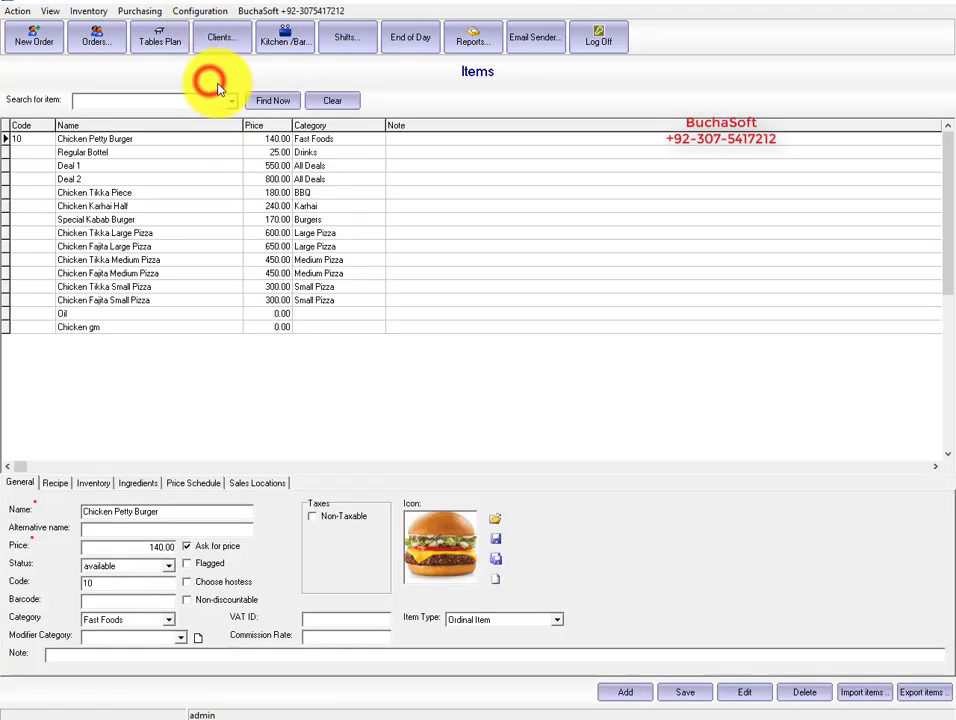
click(62, 145)
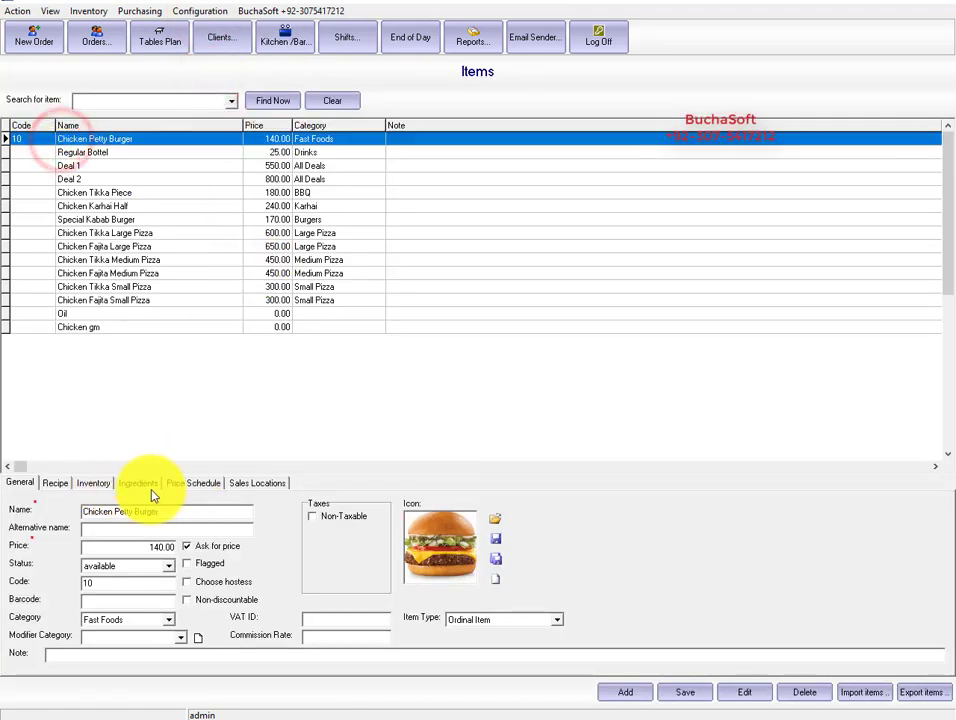
click(138, 483)
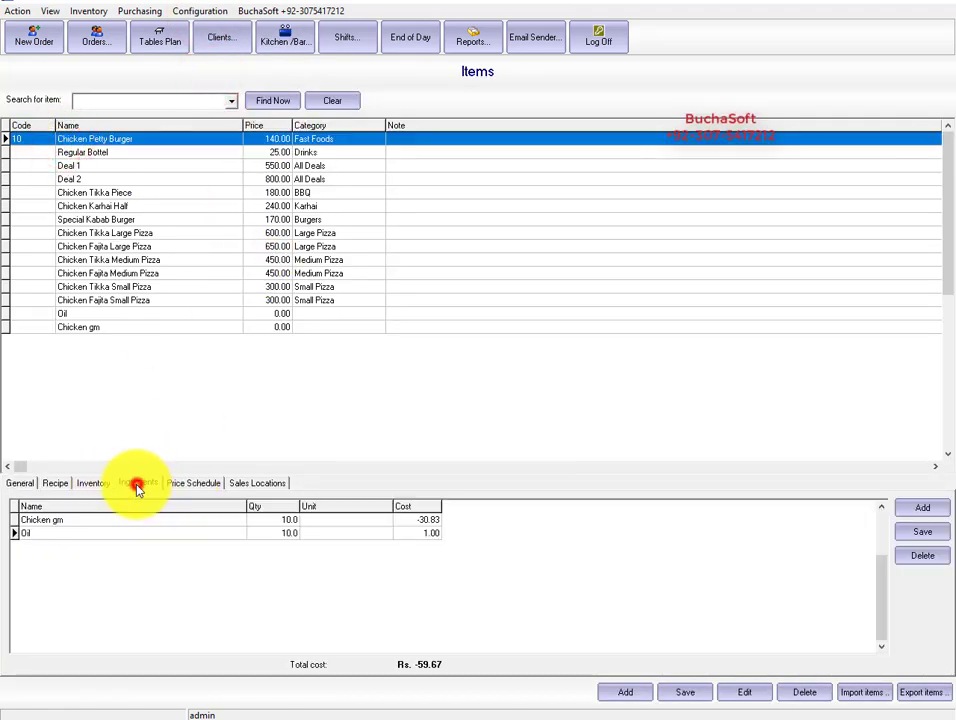
click(280, 528)
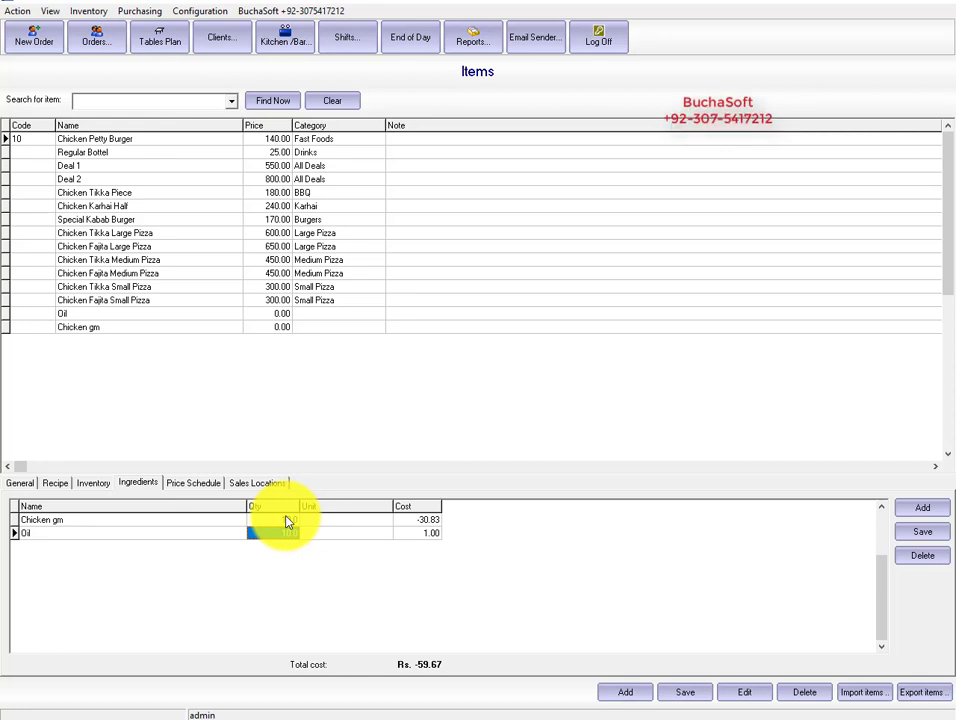
- Create a new return voucher and choose the listed vendor for it
click(37, 40)
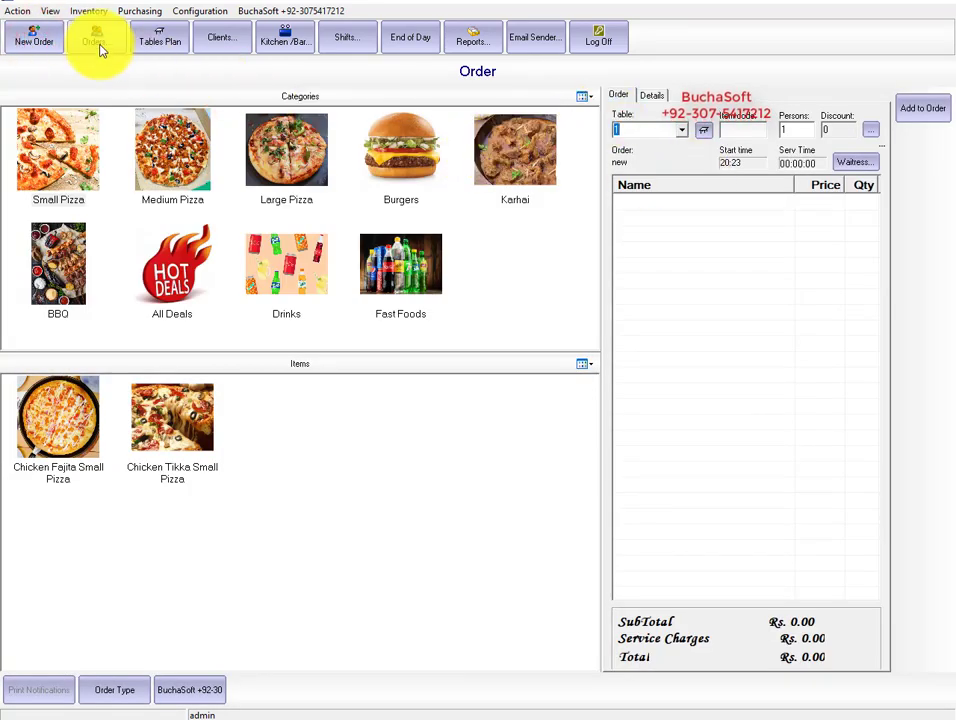
click(86, 12)
mouse_move(138, 12)
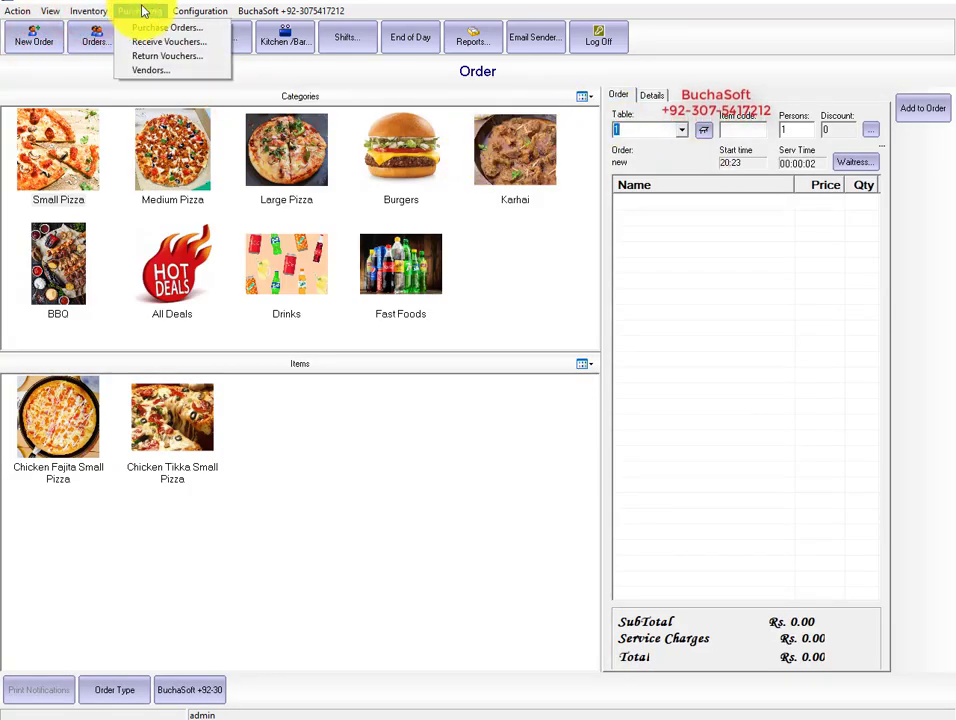
click(150, 57)
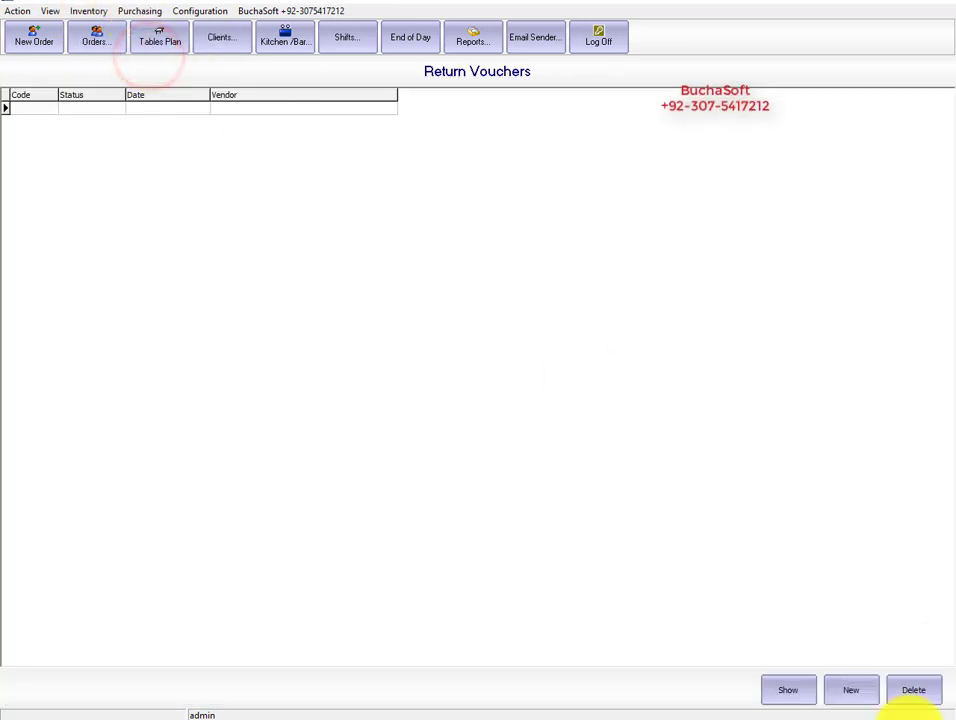
click(853, 692)
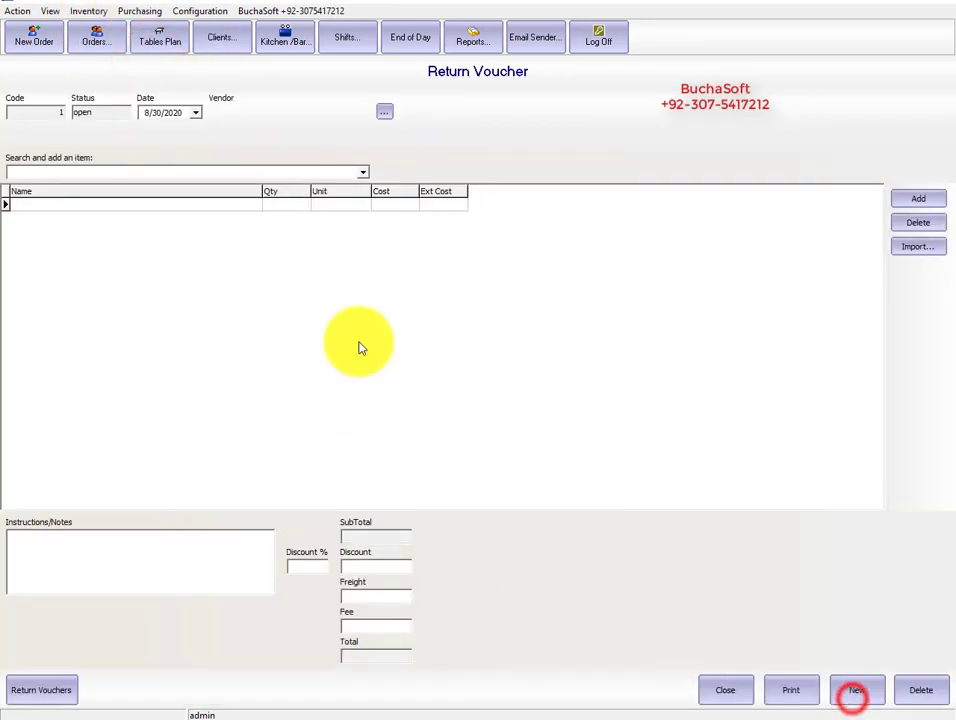
click(384, 111)
click(283, 141)
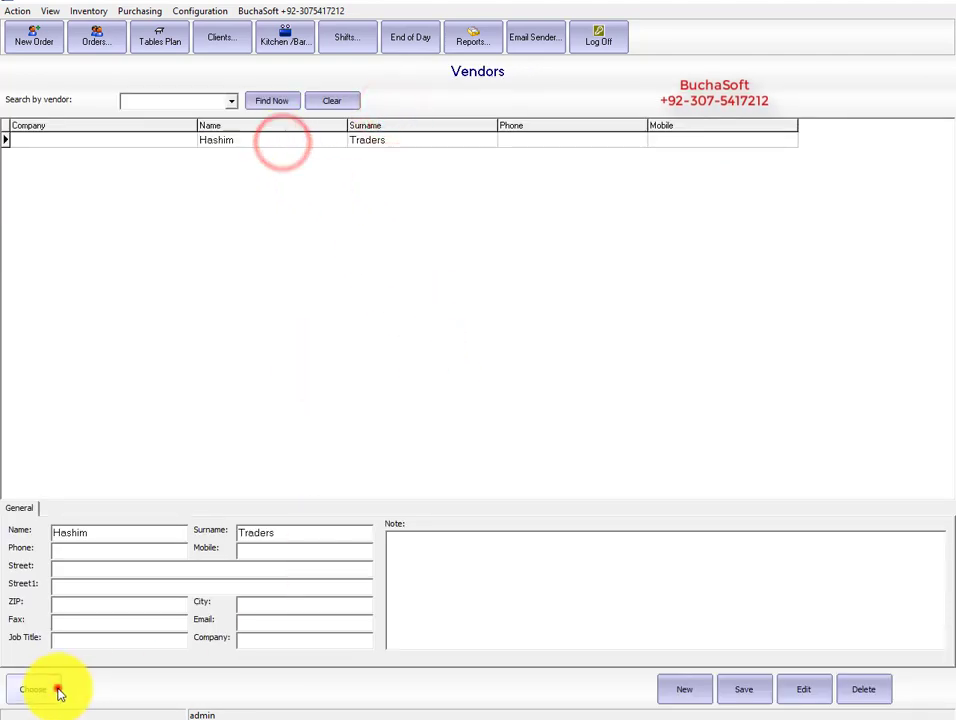
click(56, 689)
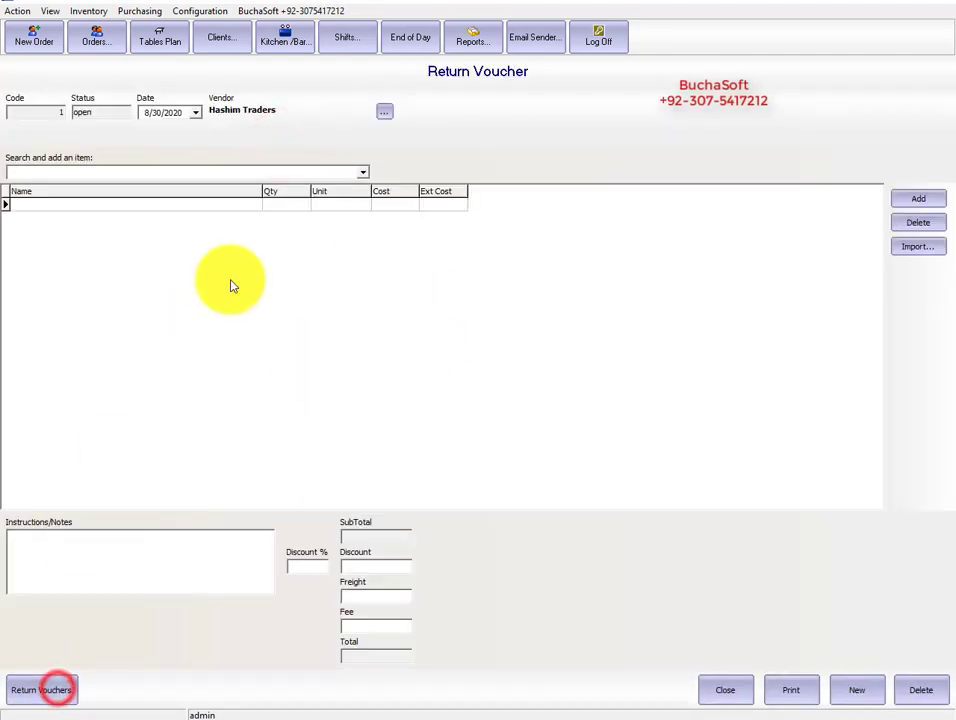
- Add Oil to the return voucher with a quantity of 10 and close the voucher
click(921, 201)
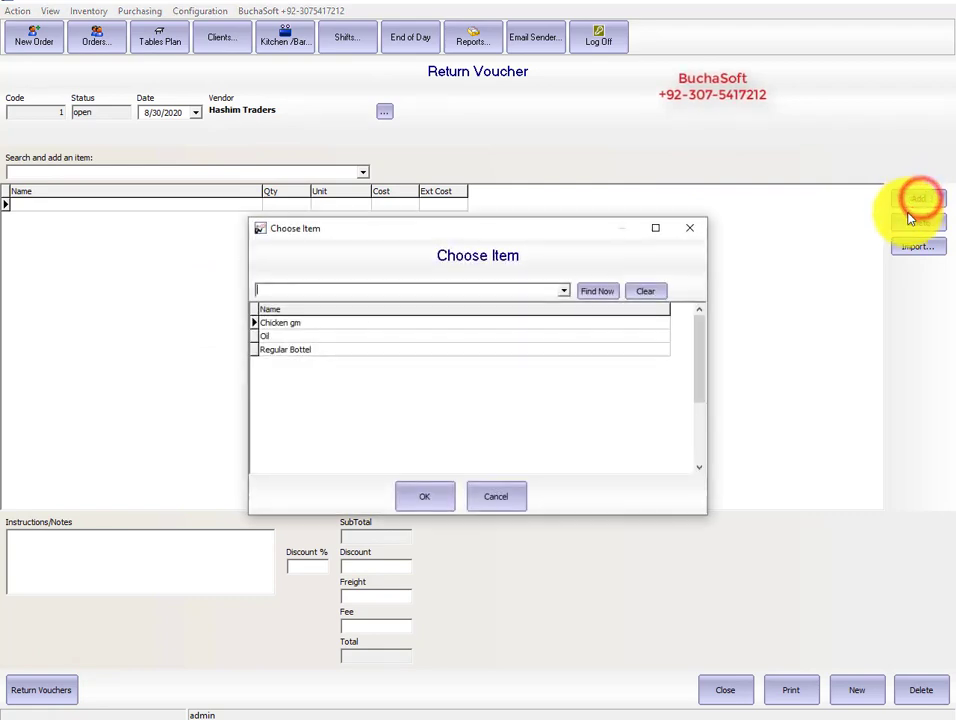
click(274, 335)
click(424, 500)
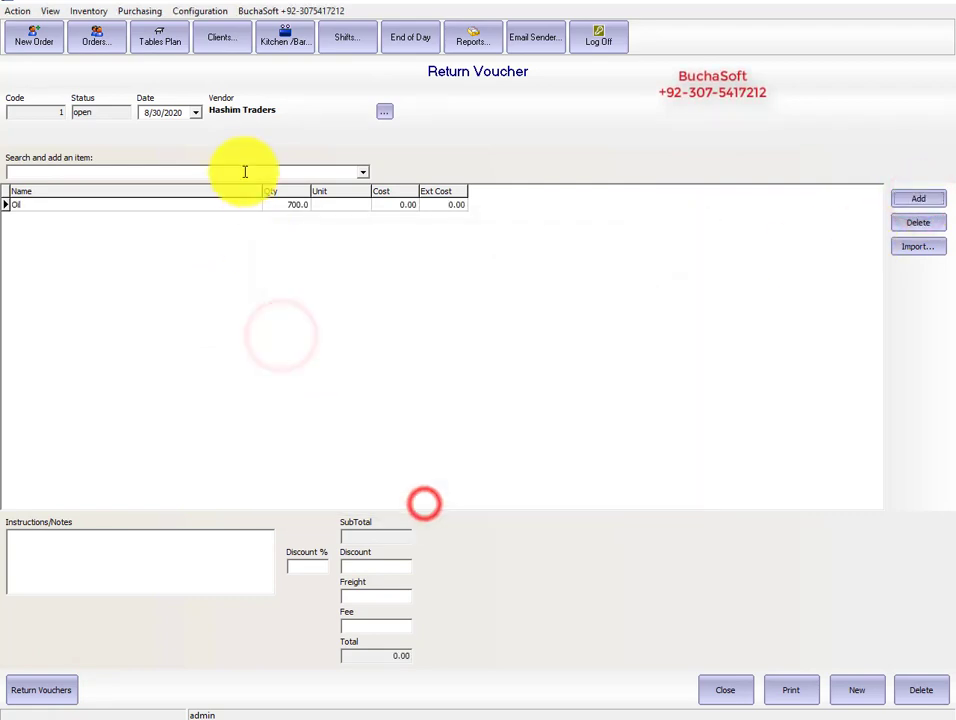
click(290, 205)
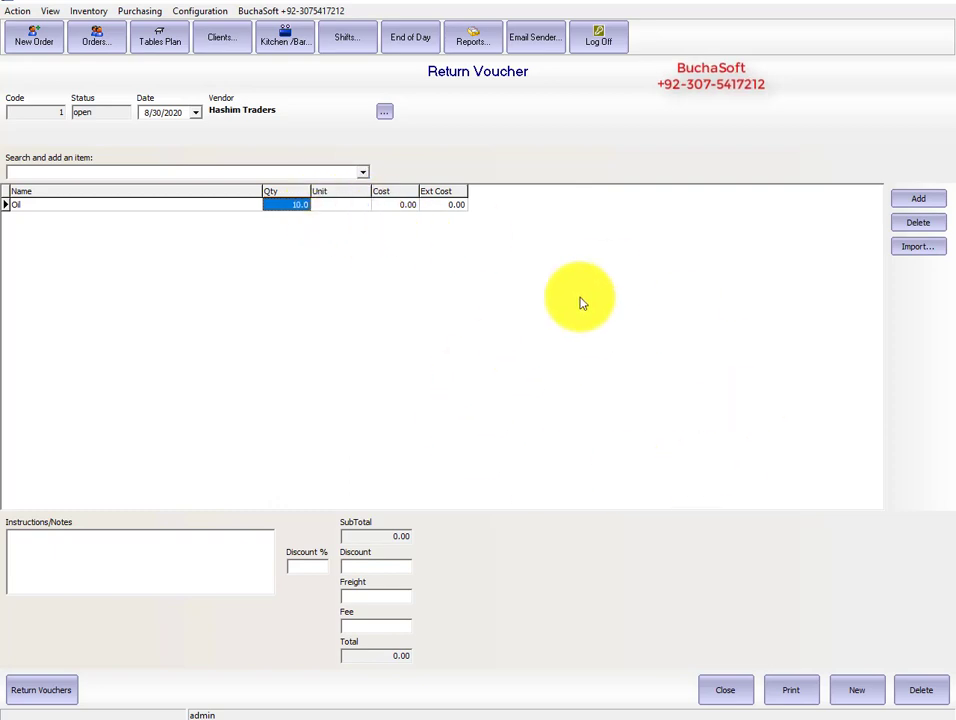
click(729, 691)
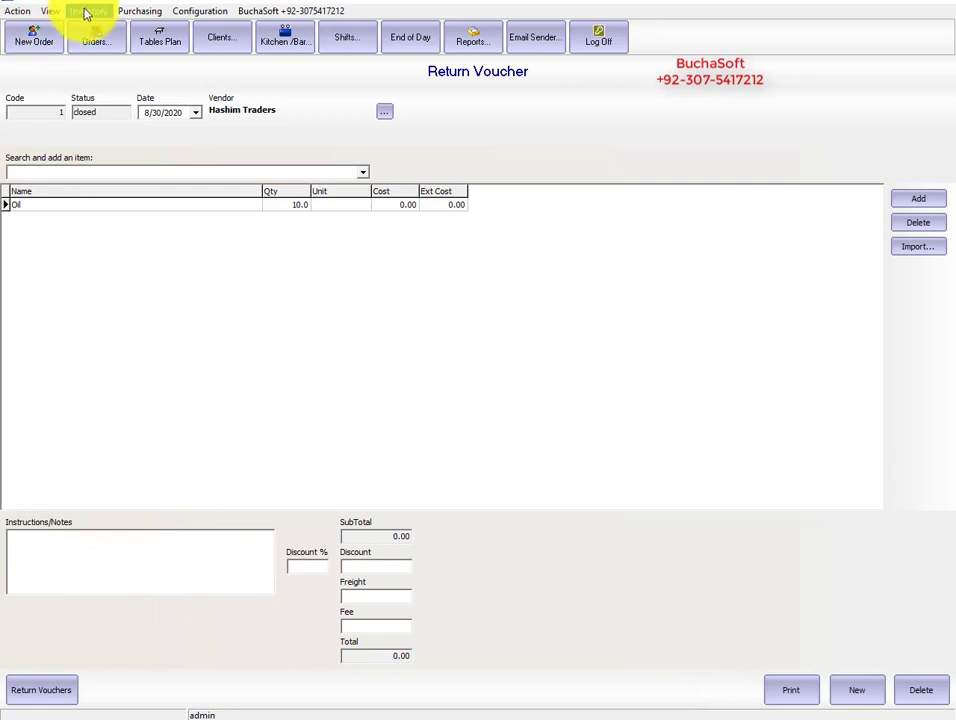
- Check the on-hand quantity of Oil in the physical inventory following the return voucher
click(86, 11)
click(96, 30)
click(310, 166)
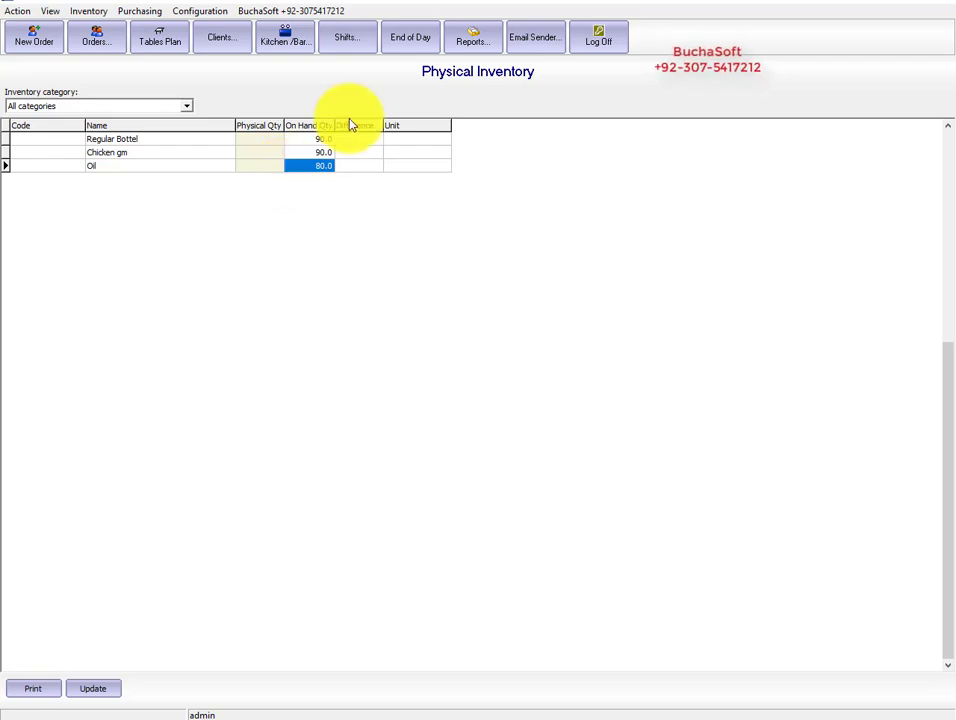
- Preview the Sales by menu item report for all dates, examine the item counts and totals, and close the preview
click(490, 39)
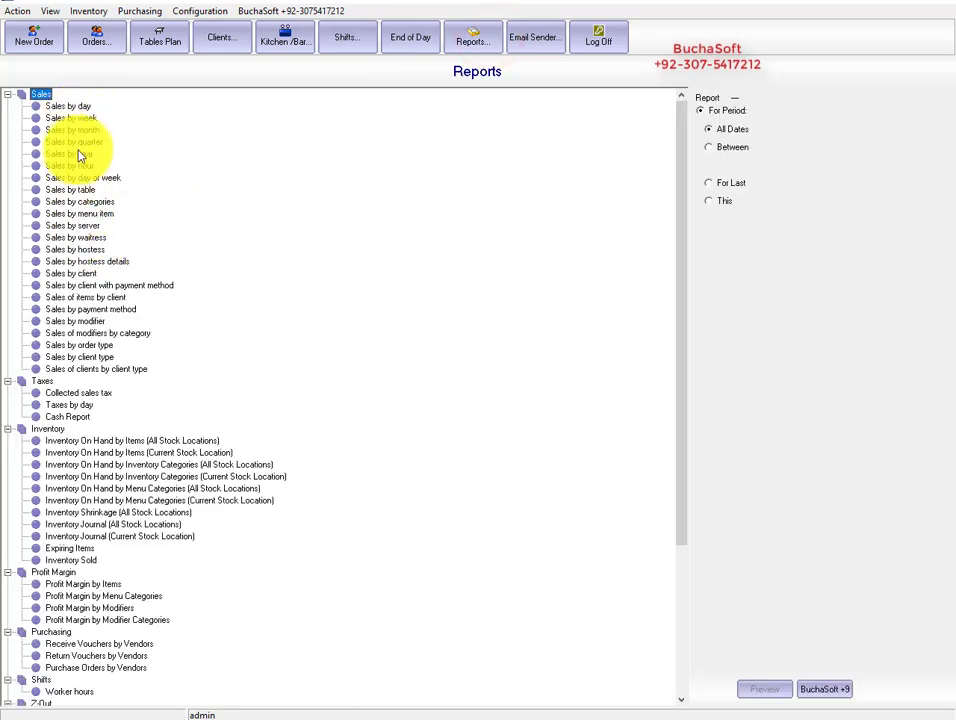
click(82, 213)
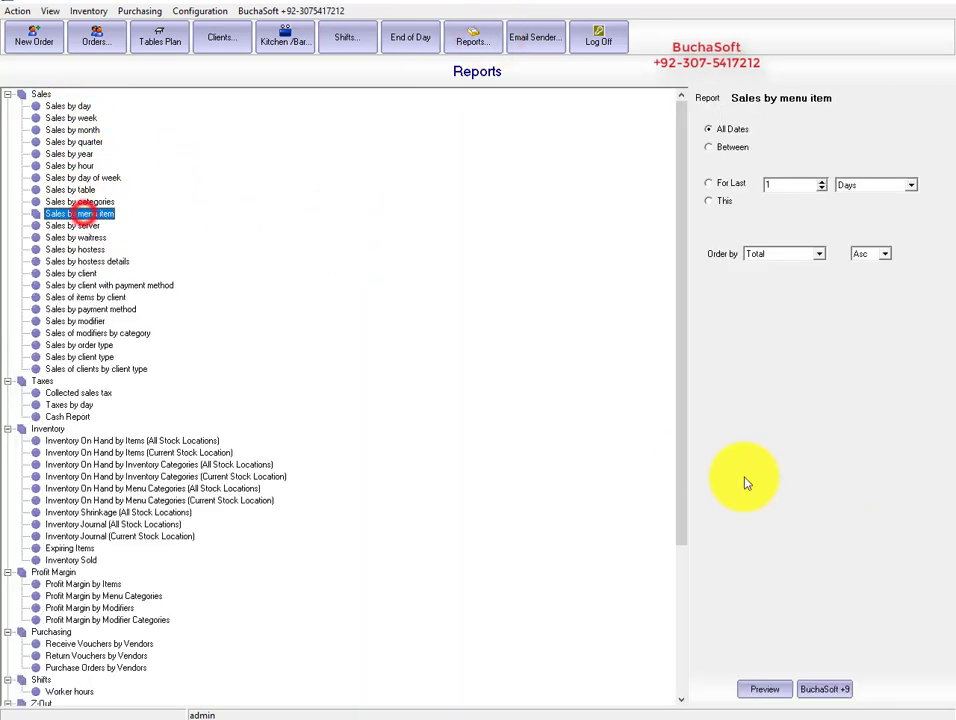
click(764, 689)
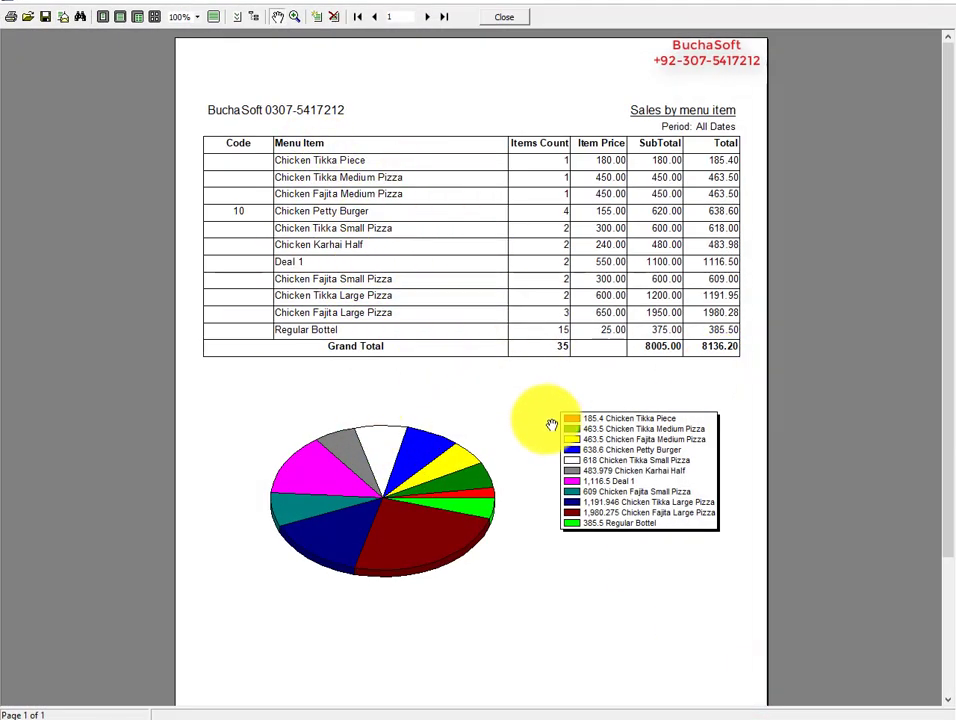
scroll(530, 400, down, 3)
scroll(557, 276, up, 3)
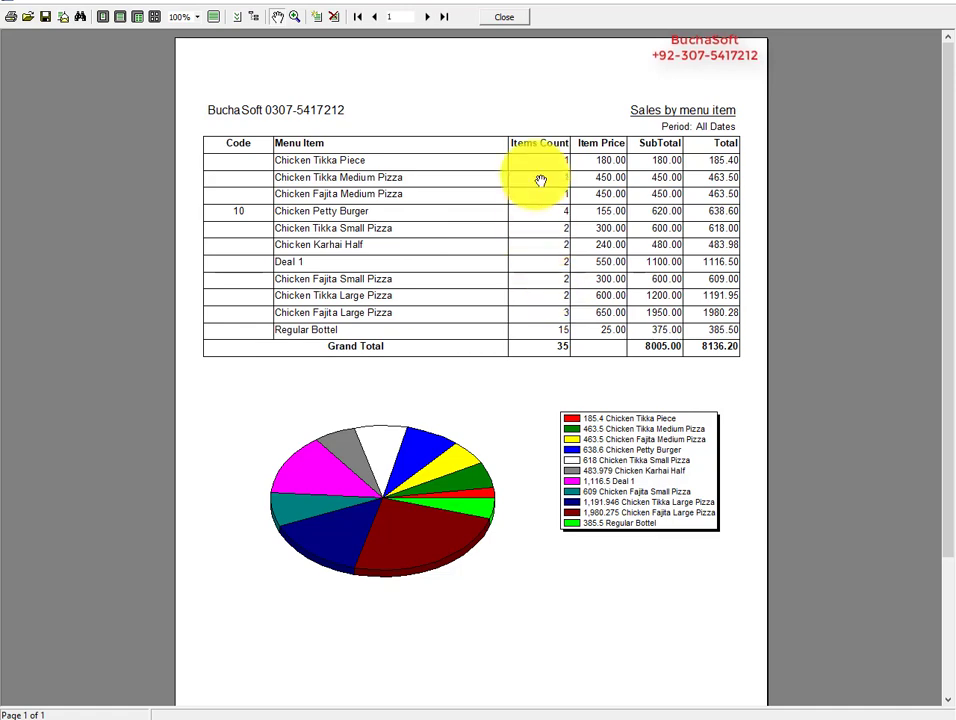
scroll(556, 258, down, 3)
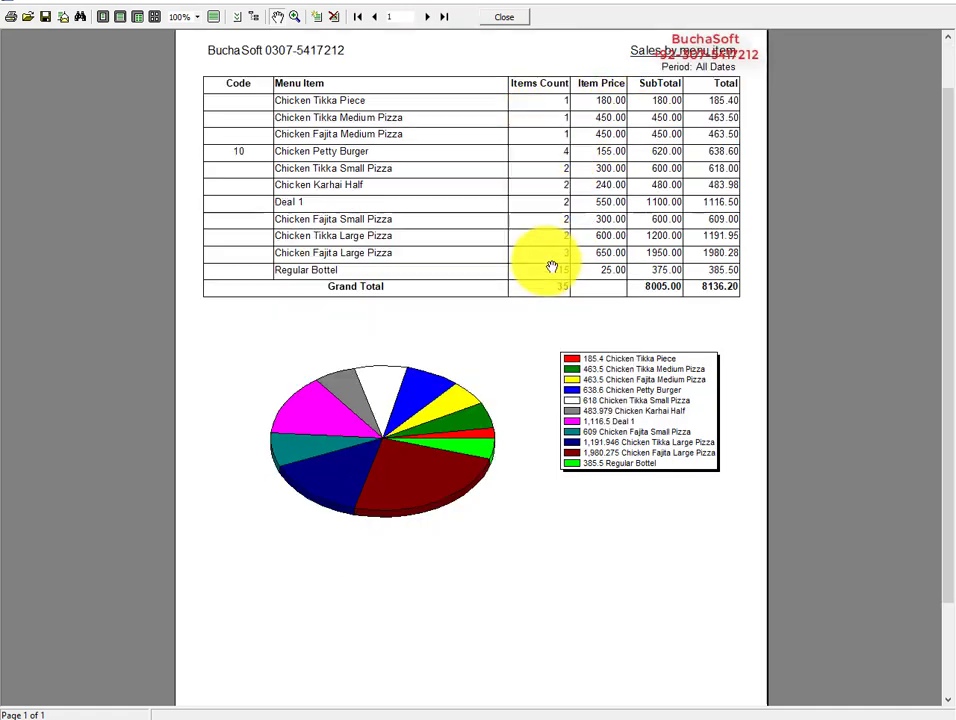
scroll(600, 230, up, 3)
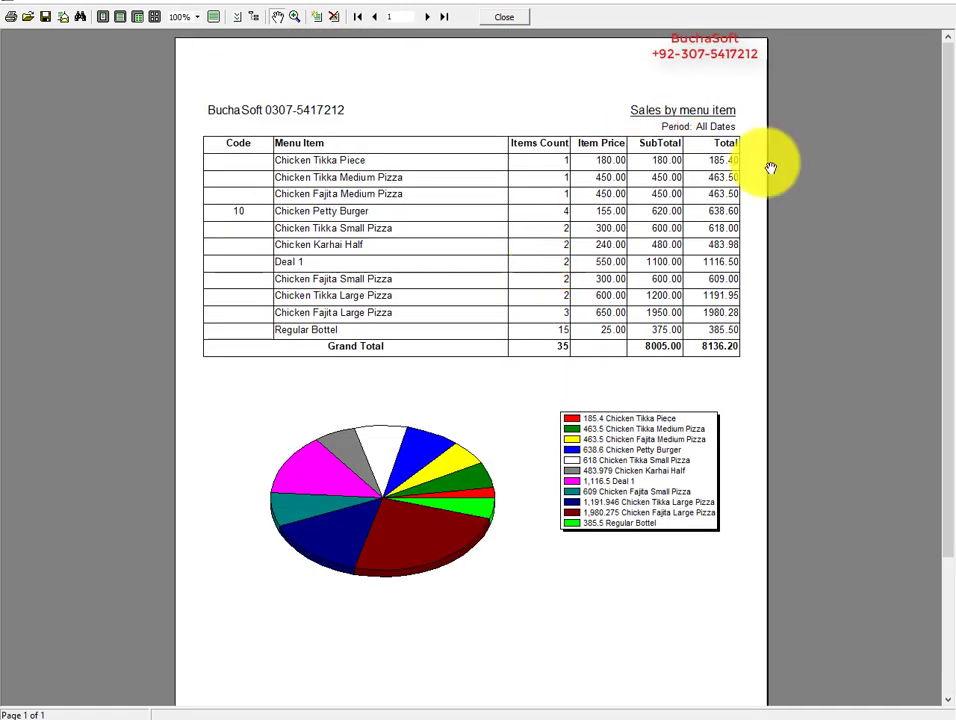
click(499, 20)
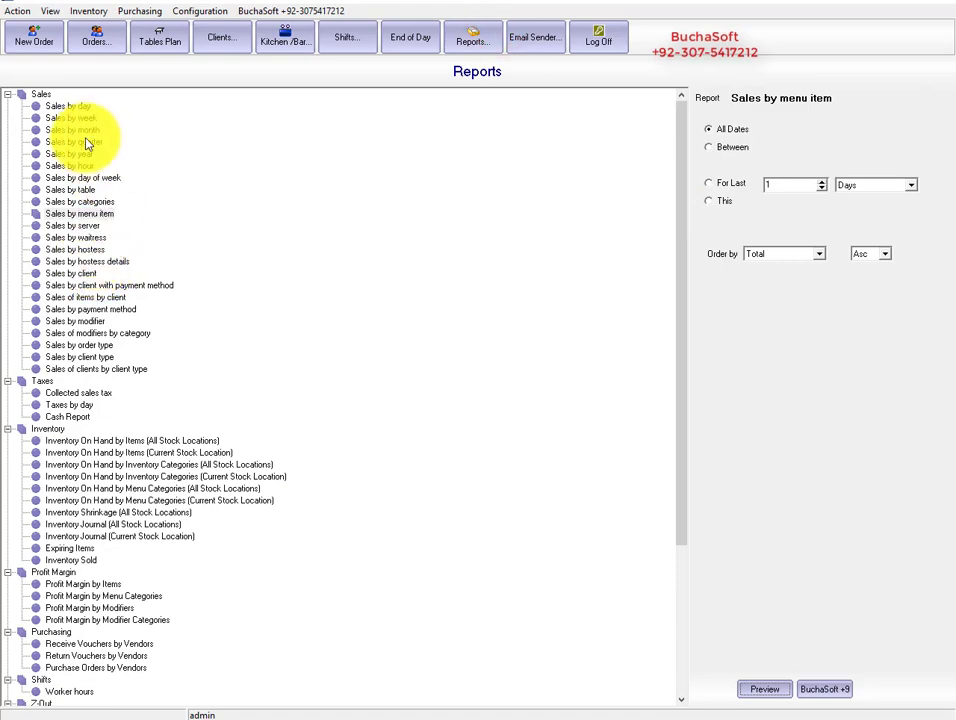
- Preview the Sales by day report for all dates, close it, and look through the list of available reports
click(70, 106)
click(765, 689)
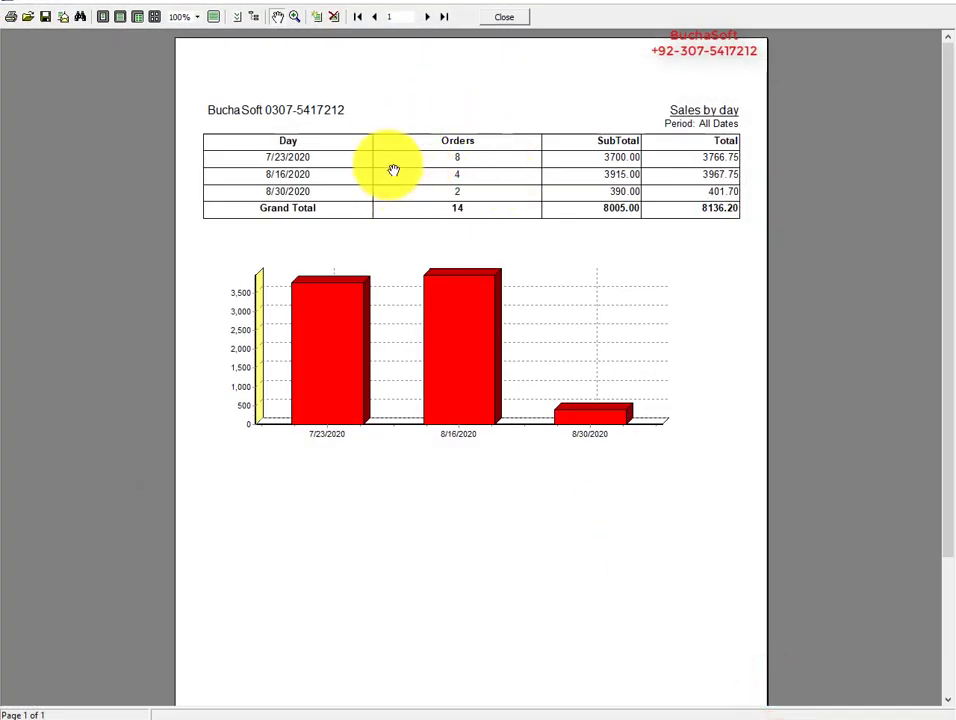
click(482, 19)
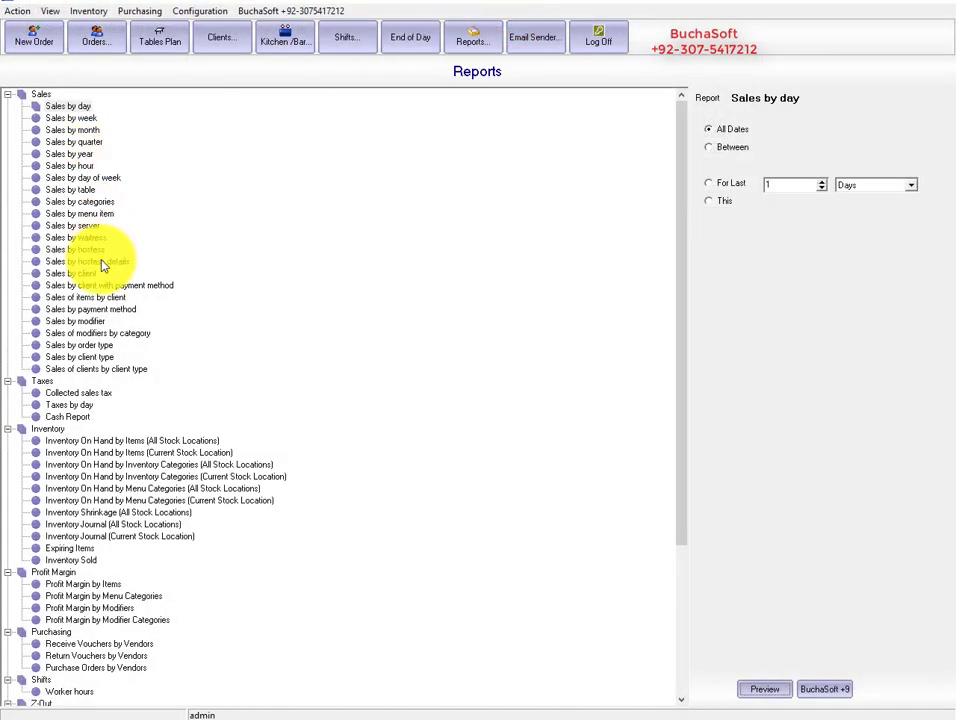
scroll(105, 370, down, 5)
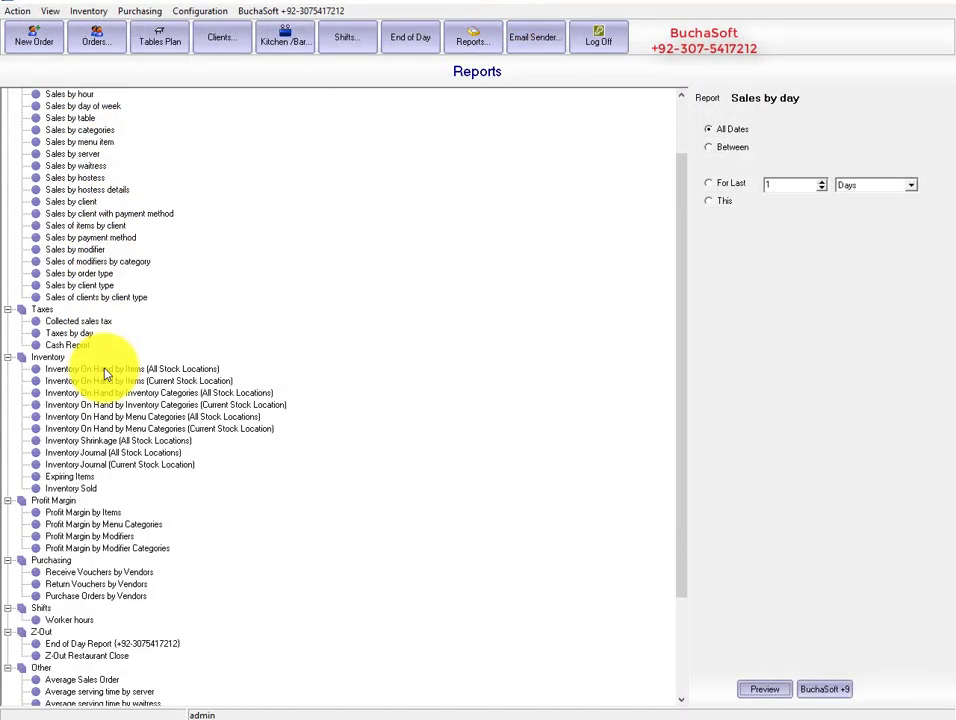
scroll(105, 379, down, 1)
scroll(105, 379, up, 6)
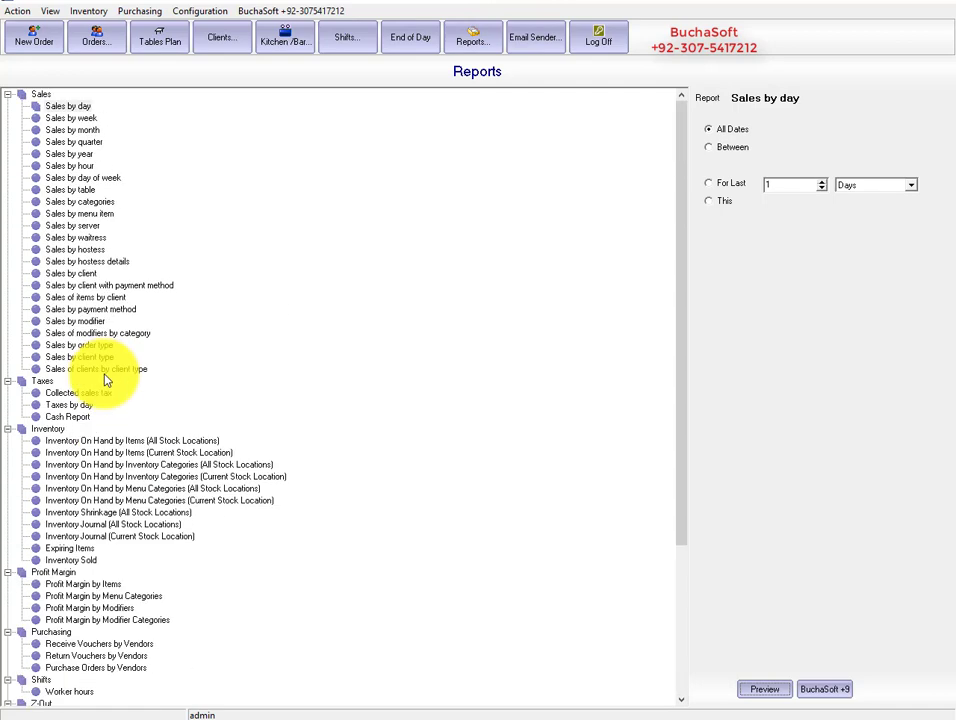
- Open the order of table 5 from the tables plan and remove Deal 1 and Chicken Fajita Small Pizza from it
click(151, 82)
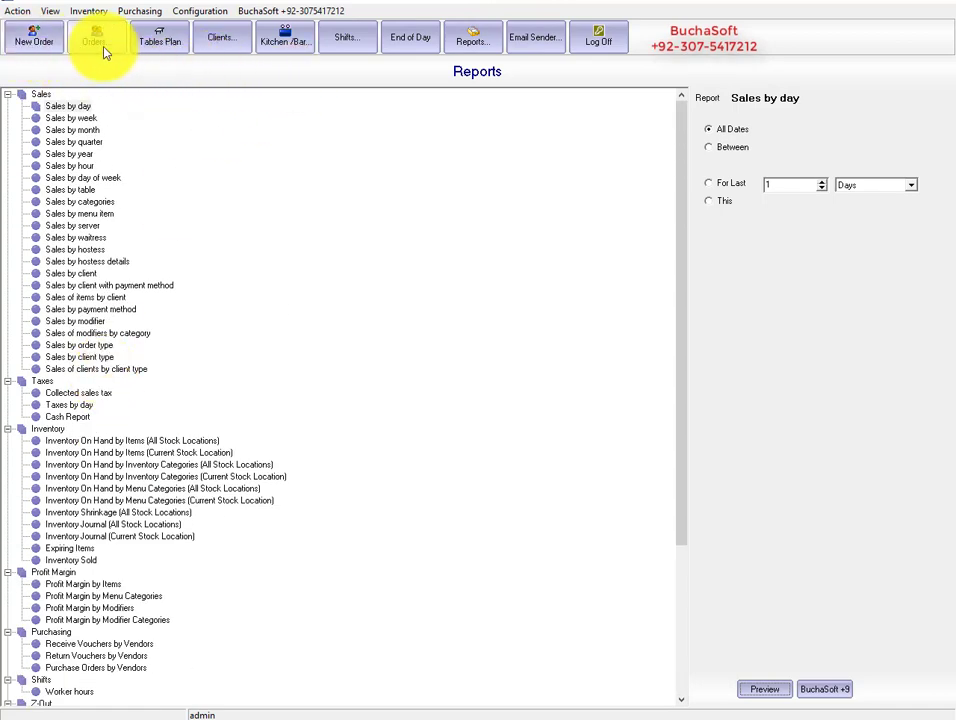
click(172, 42)
click(416, 186)
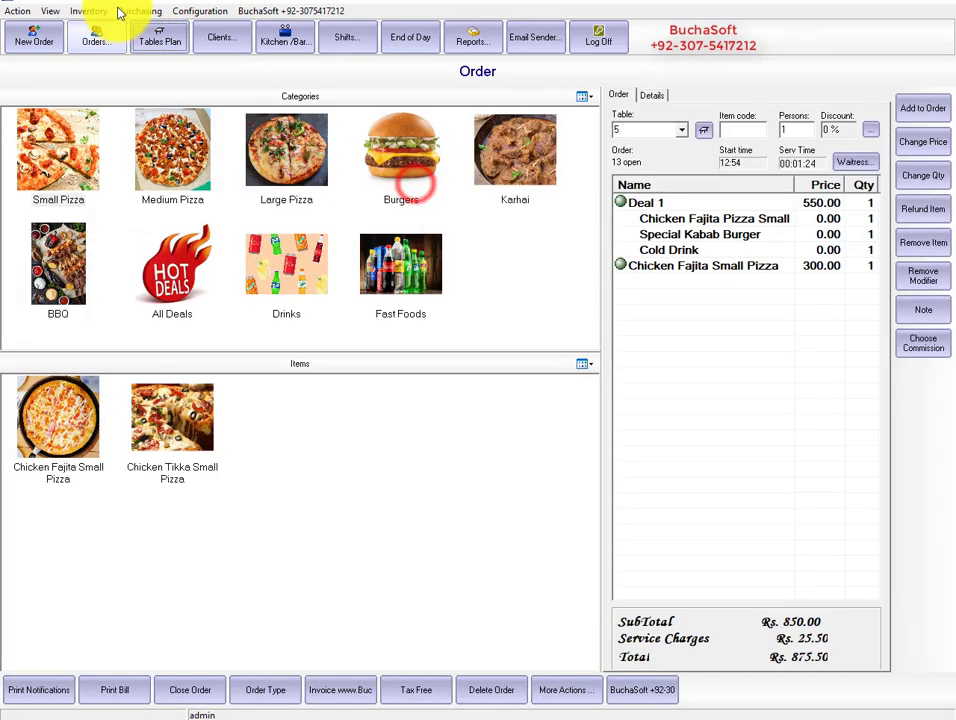
right_click(652, 203)
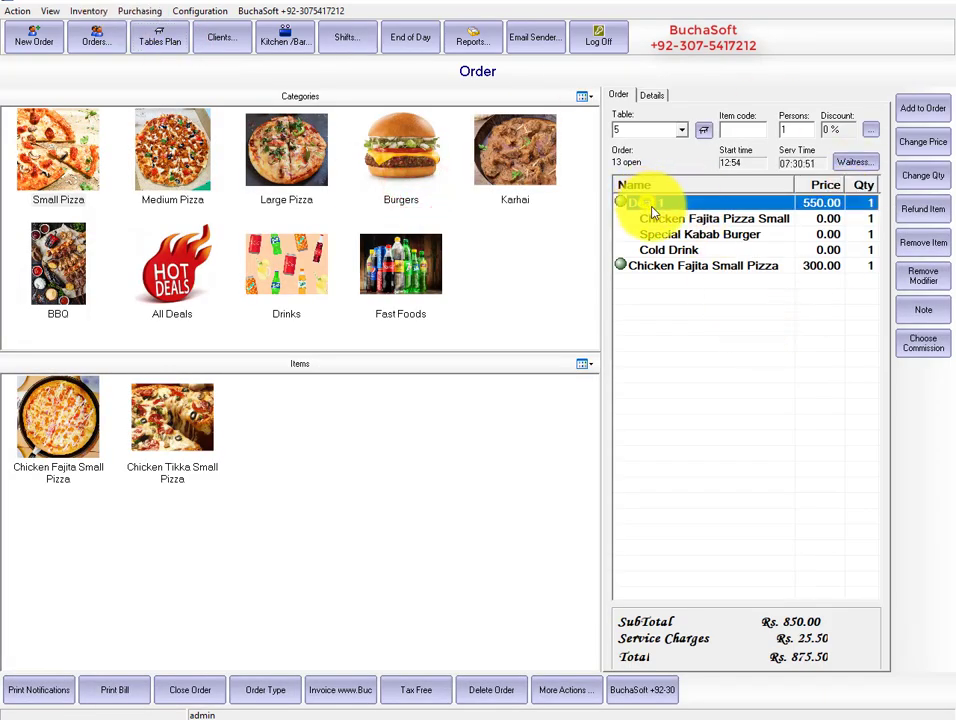
click(660, 210)
right_click(654, 204)
click(663, 215)
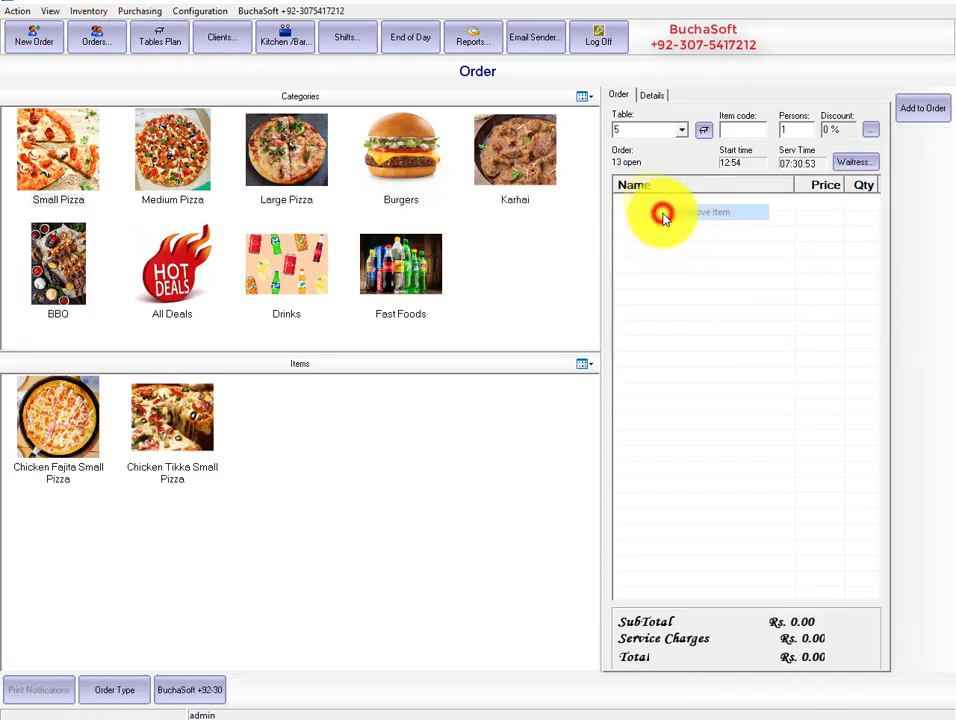